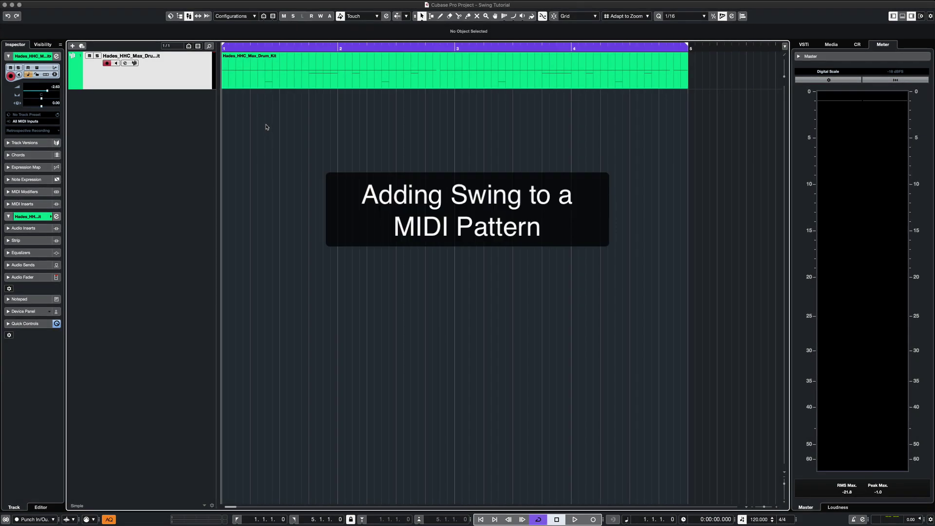
# Step: Play the hi-hat pattern, then duplicate the hi-hat MIDI track and solo the copy
pyautogui.press('space')
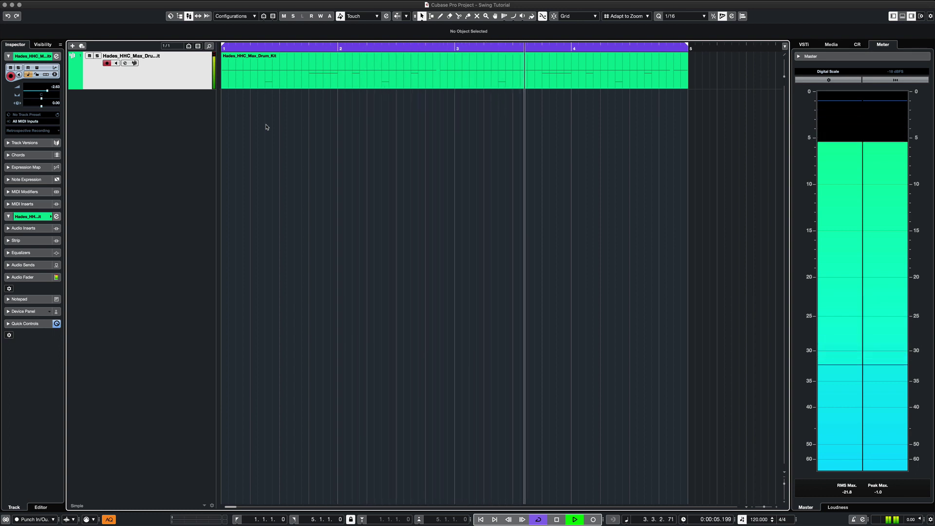
pyautogui.press('space')
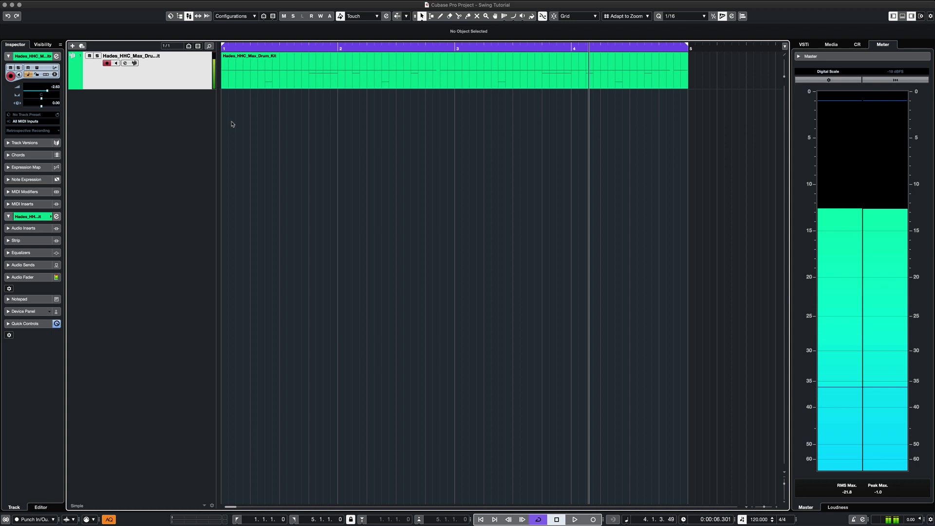
pyautogui.rightClick(167, 75)
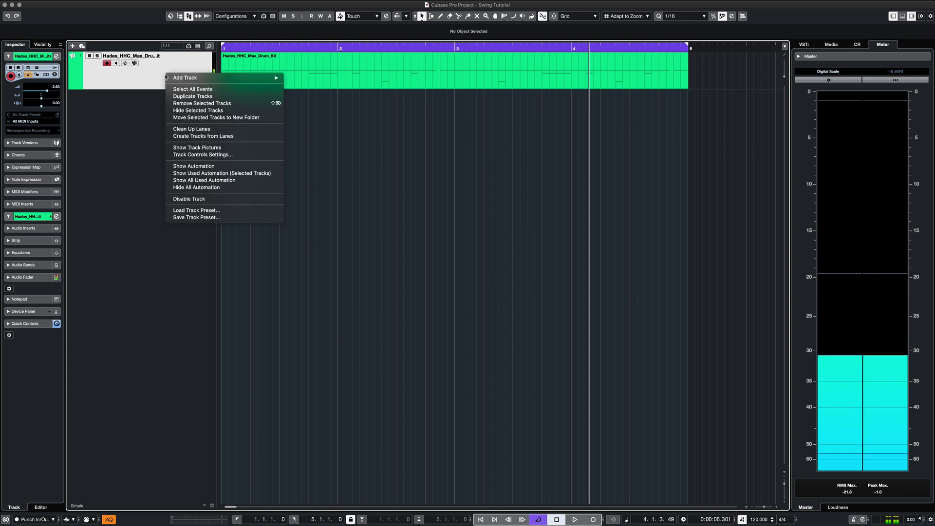
pyautogui.click(181, 97)
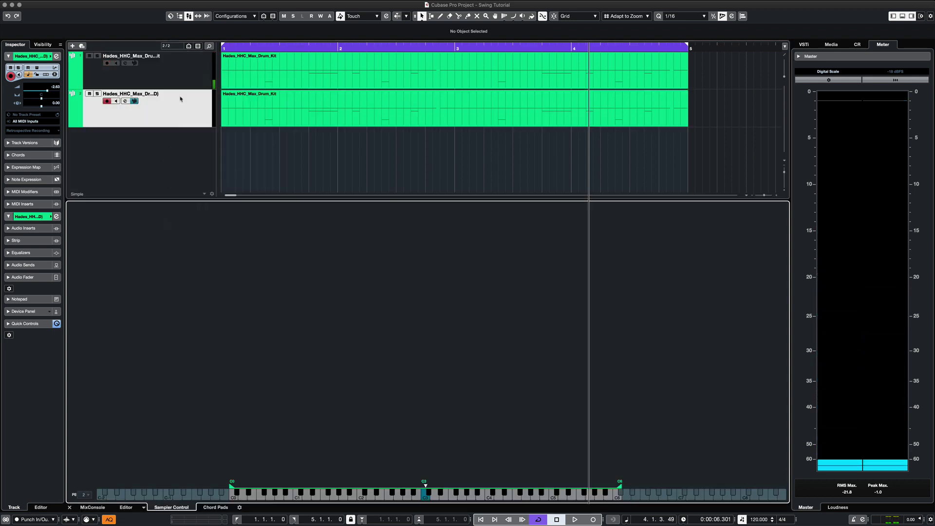
pyautogui.click(98, 94)
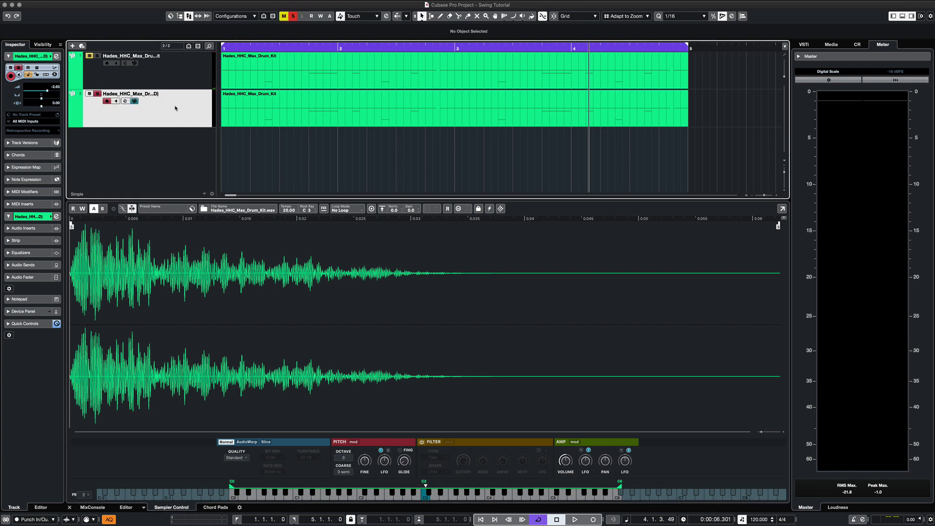
# Step: Open the duplicate's notes in the key editor, colour the track red, and play it
pyautogui.doubleClick(301, 120)
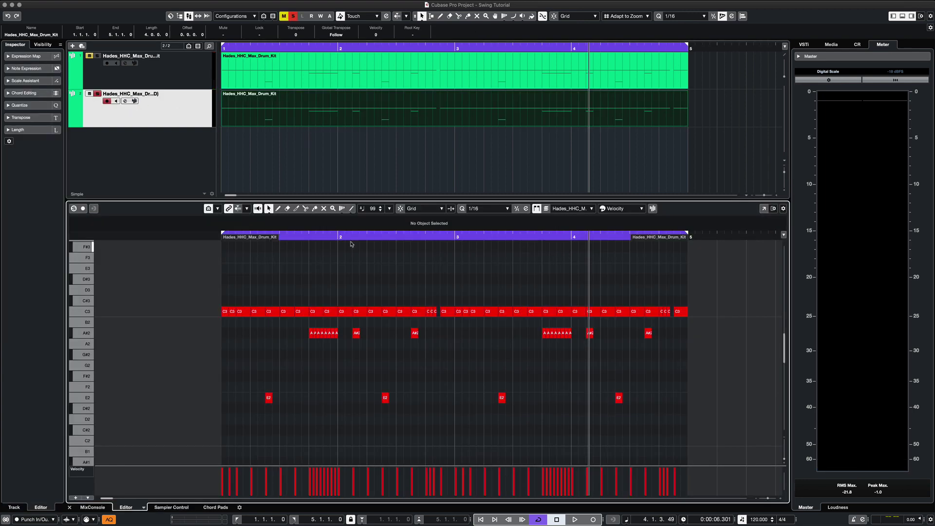
pyautogui.press('space')
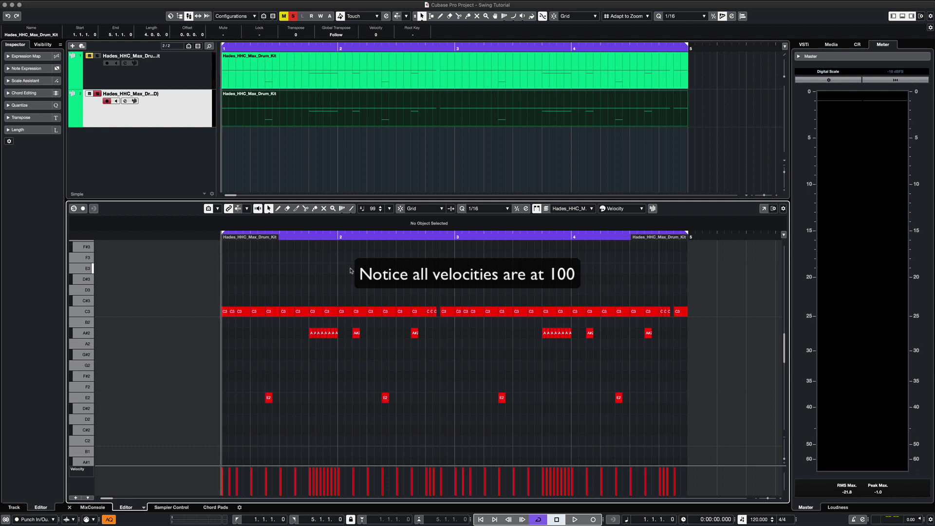
pyautogui.click(253, 141)
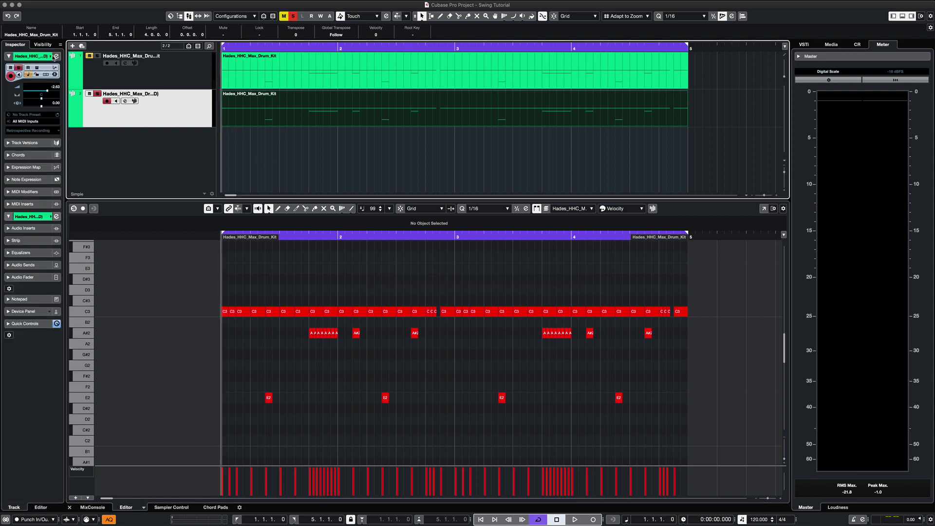
pyautogui.click(50, 57)
pyautogui.click(57, 77)
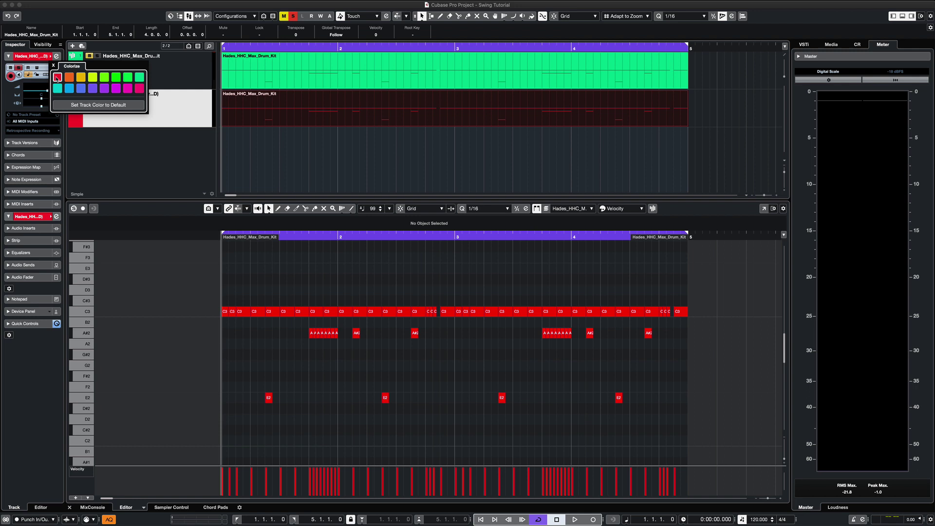
pyautogui.click(184, 120)
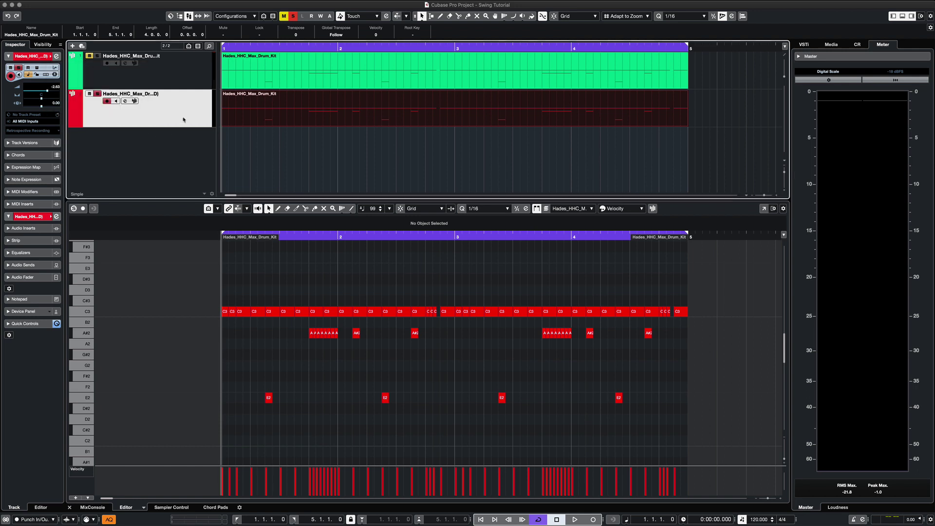
pyautogui.press('space')
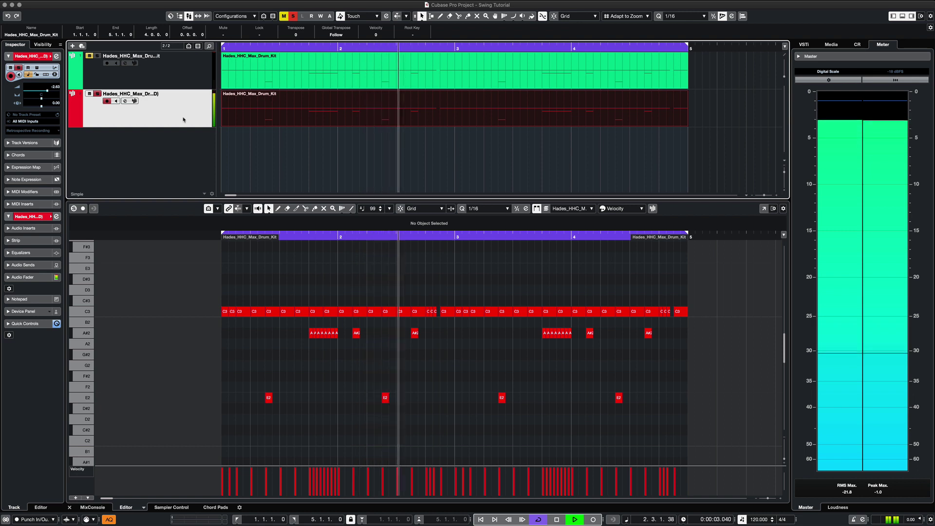
pyautogui.press('space')
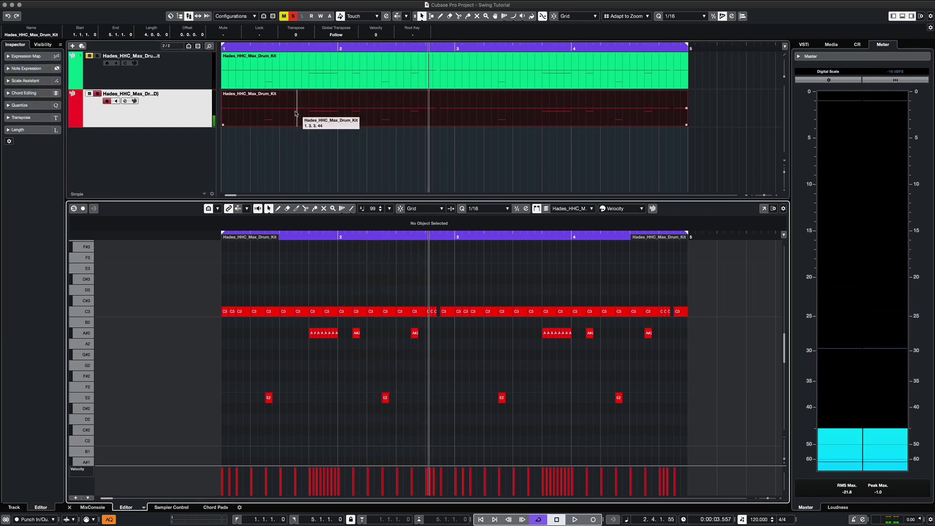
# Step: Uncheck Soft Quantize in the Inspector's Quantize section, leaving the grid at 1/16 after trying 1/4 and 1/64
pyautogui.click(7, 105)
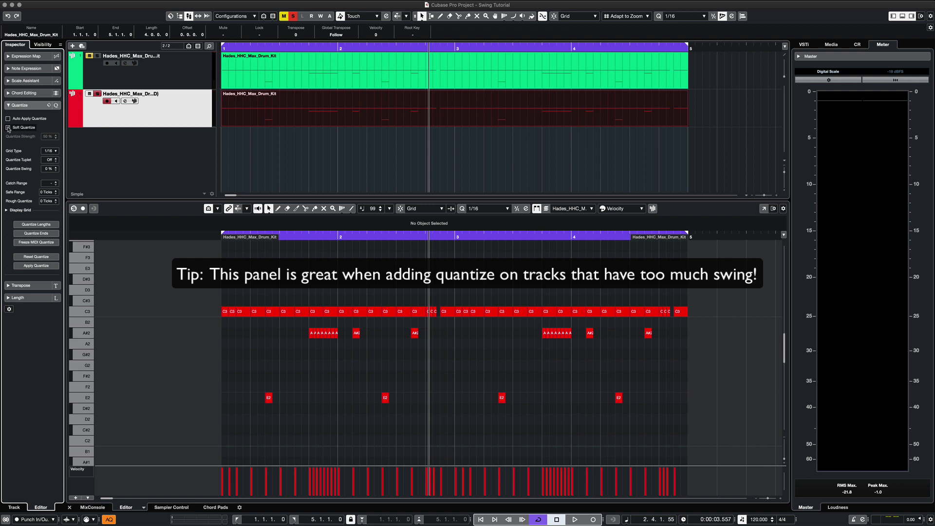
pyautogui.click(8, 128)
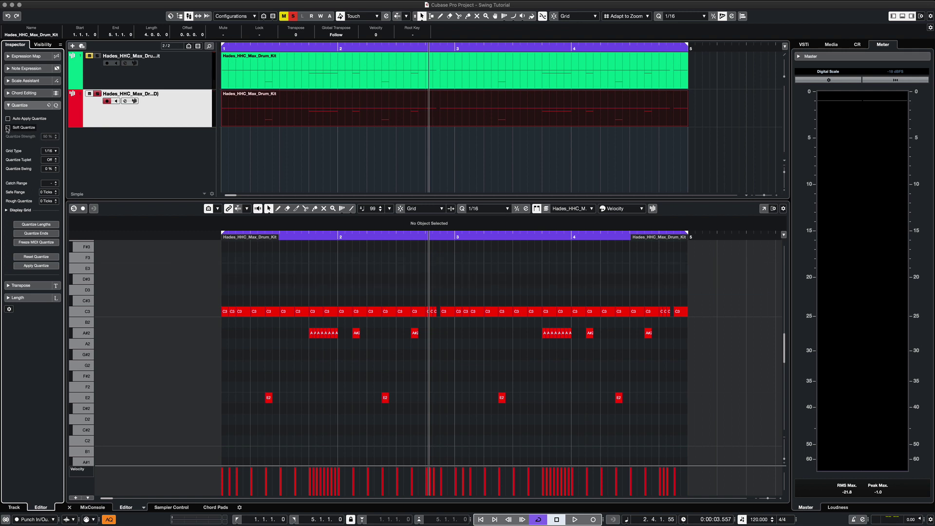
pyautogui.click(54, 152)
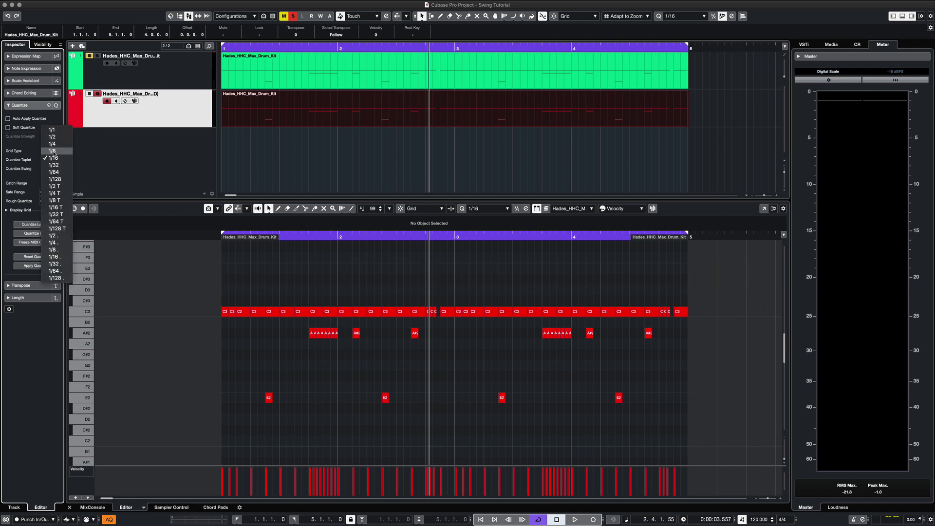
pyautogui.press('Escape')
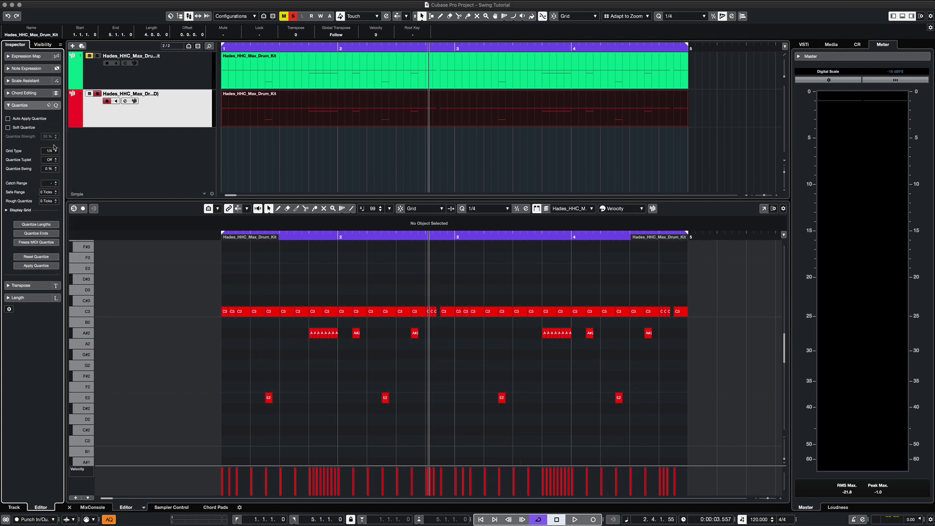
pyautogui.click(54, 152)
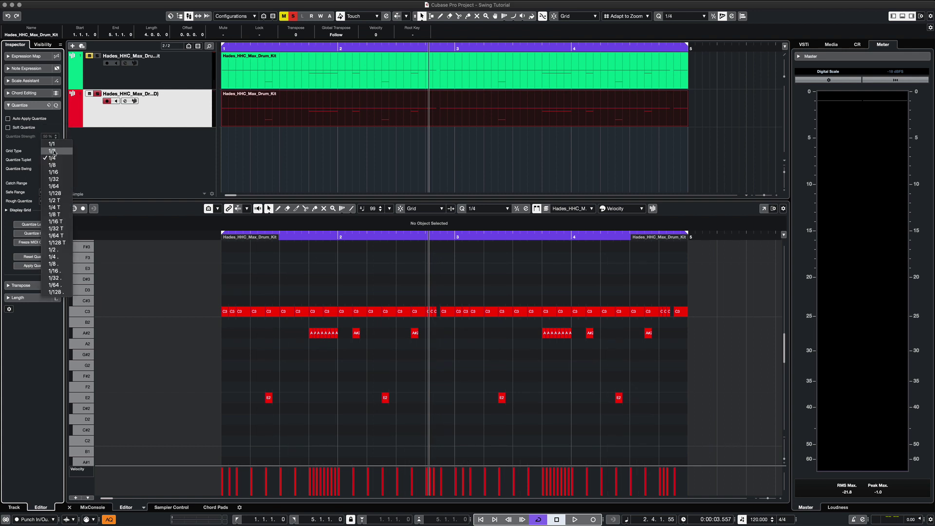
pyautogui.click(54, 187)
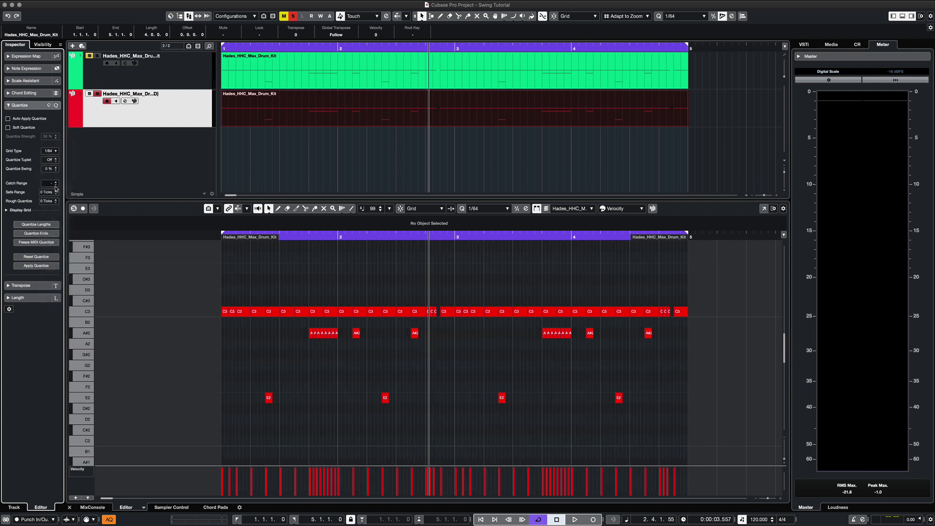
pyautogui.click(55, 154)
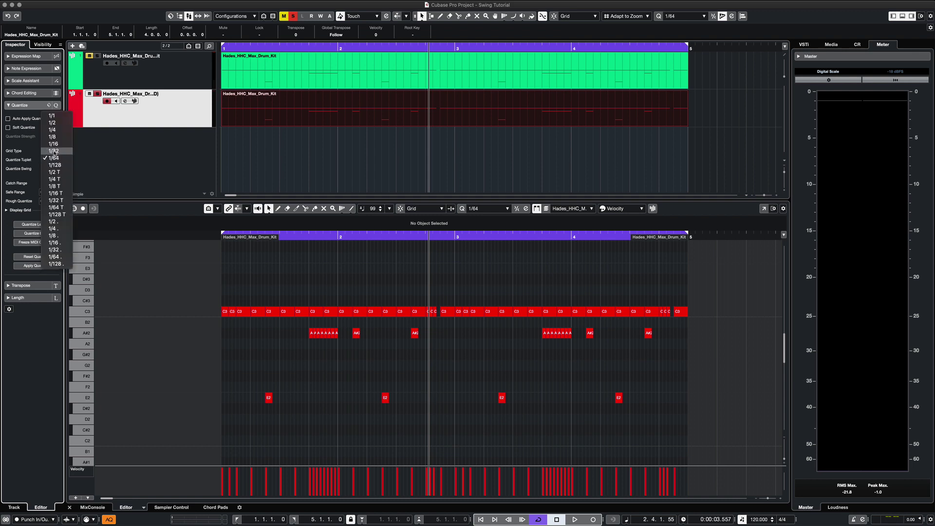
pyautogui.click(53, 145)
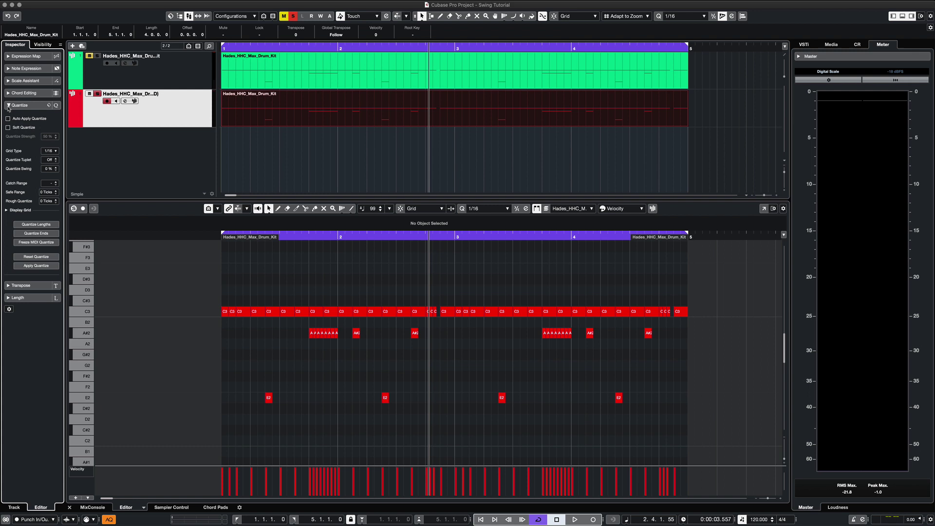
pyautogui.click(8, 106)
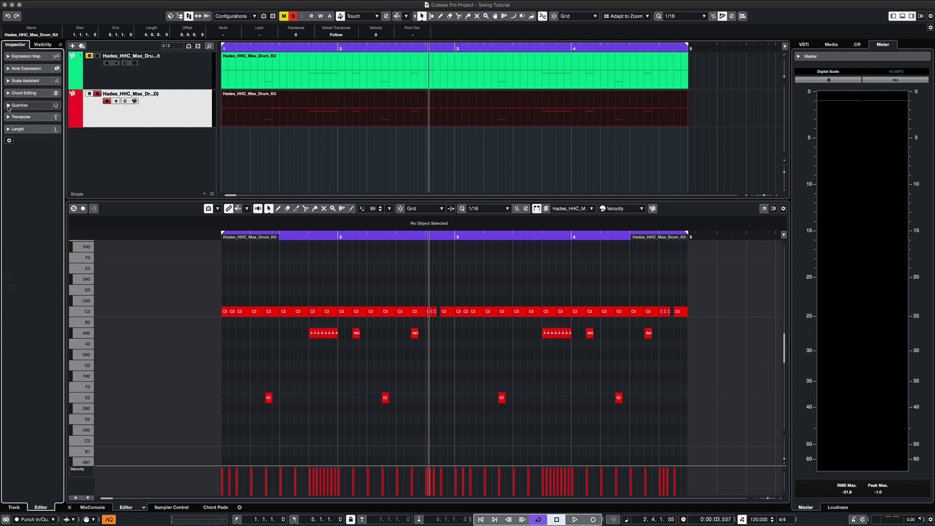
# Step: Open the Quantize Panel and quantize the notes to 1/8, then to straight 1/32
pyautogui.click(526, 209)
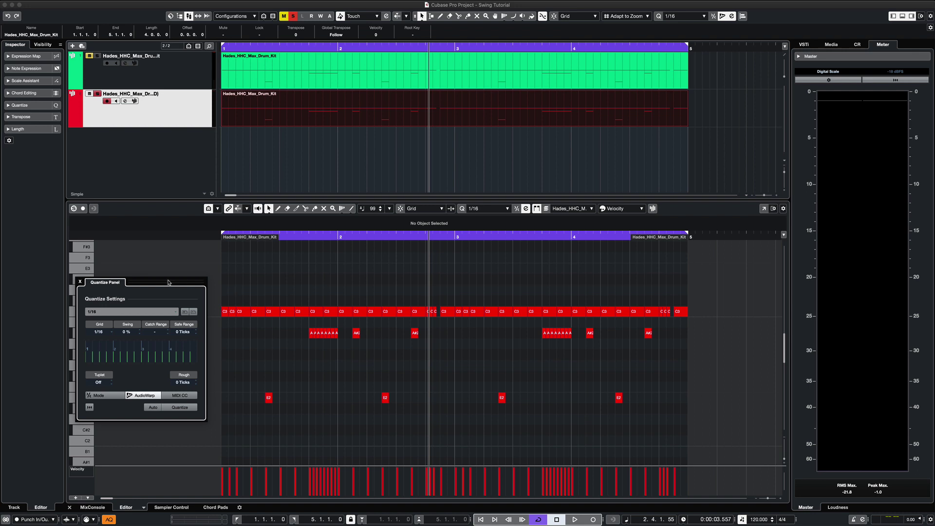
pyautogui.moveTo(168, 282); pyautogui.dragTo(176, 260)
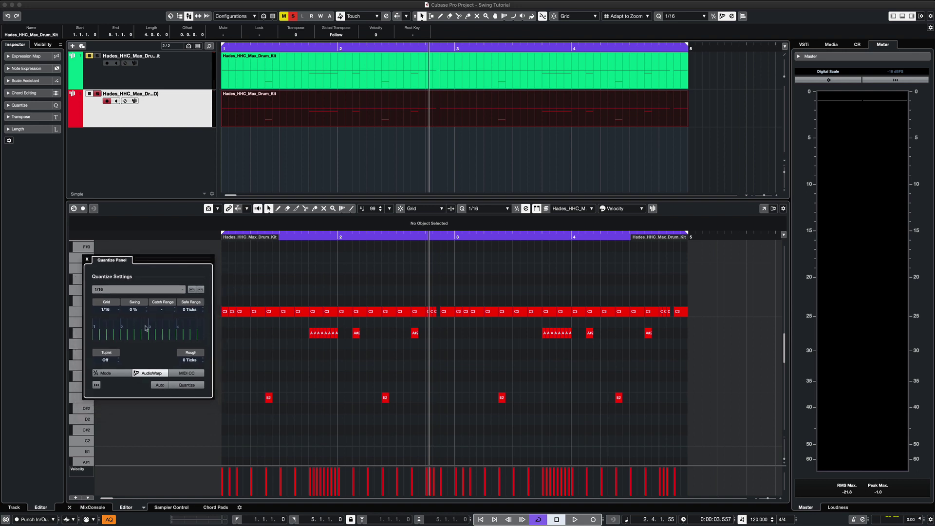
pyautogui.click(108, 309)
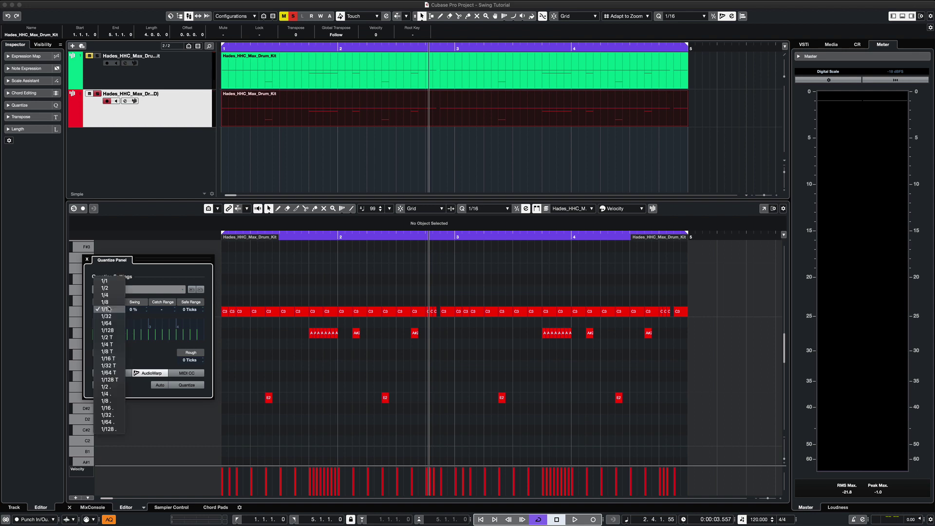
pyautogui.click(106, 302)
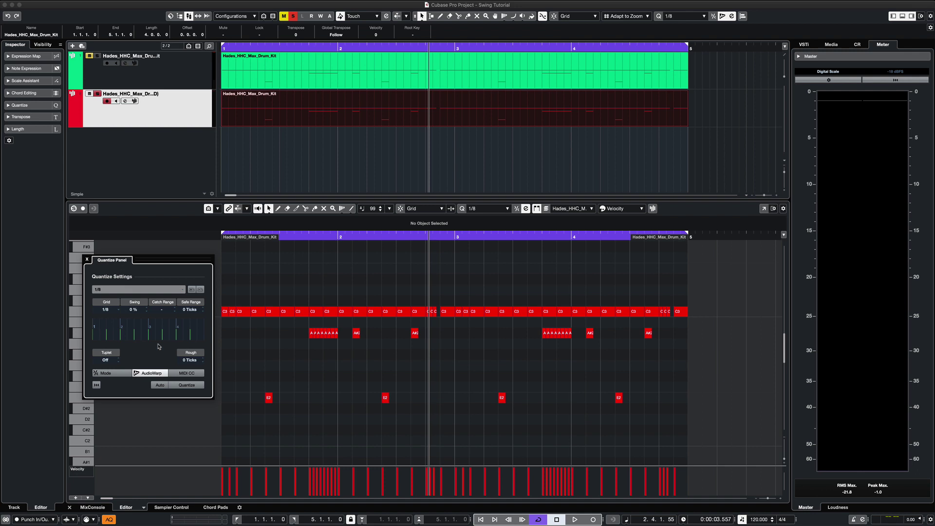
pyautogui.click(186, 385)
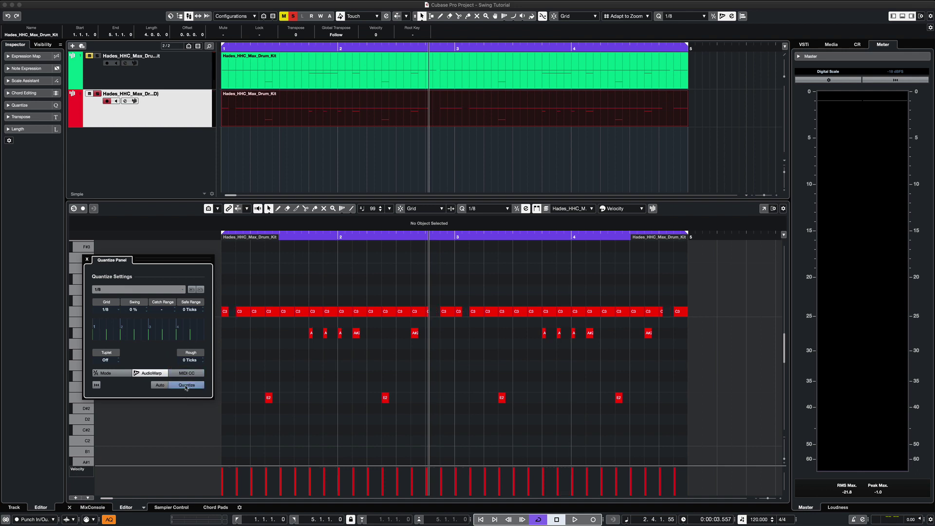
pyautogui.click(111, 292)
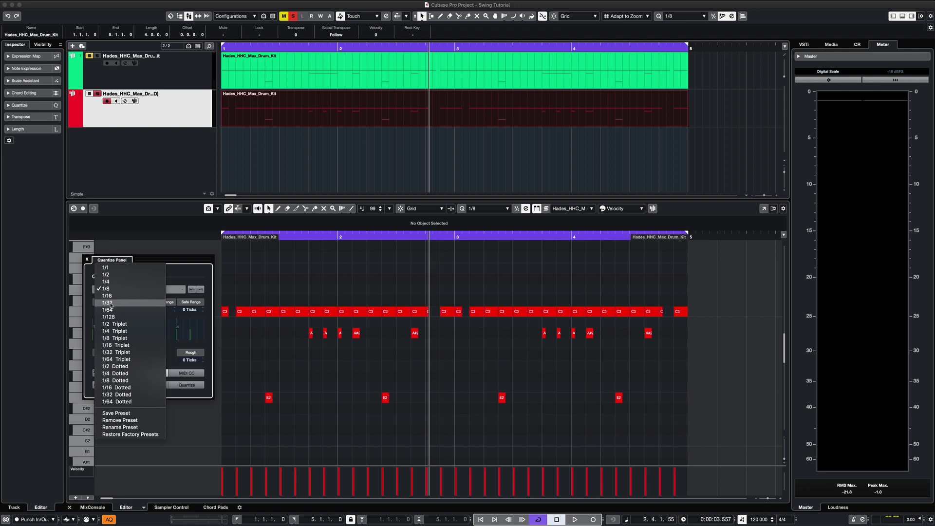
pyautogui.click(110, 303)
pyautogui.click(193, 386)
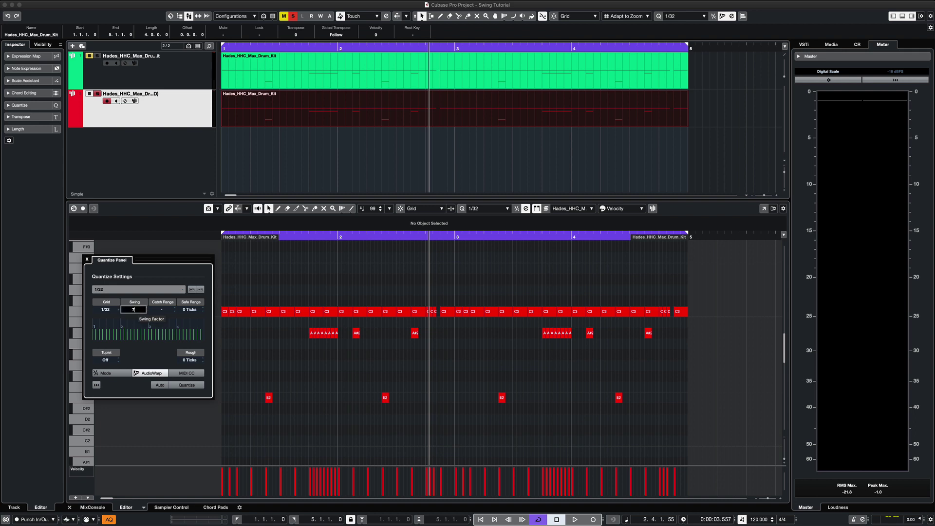
# Step: Quantize the notes with 75% swing on the 1/32 grid and listen to the loop
pyautogui.press('Return')
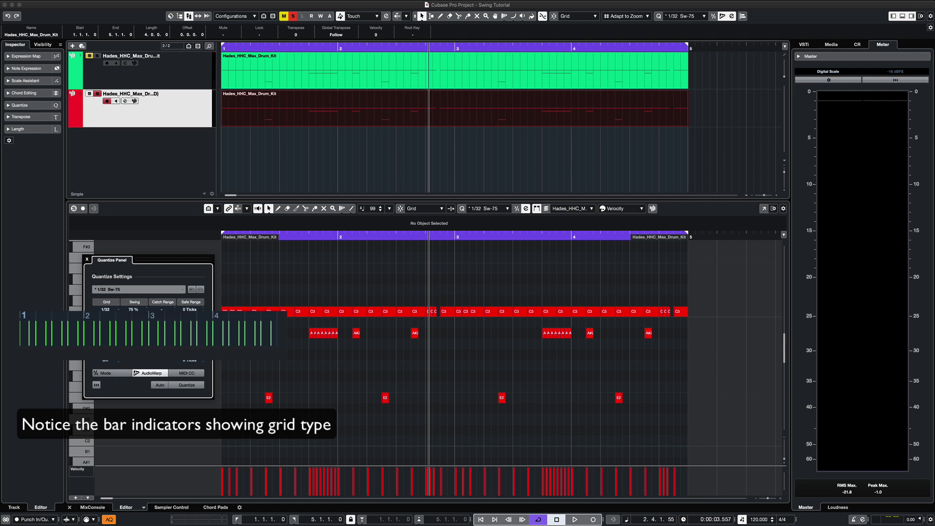
pyautogui.click(184, 385)
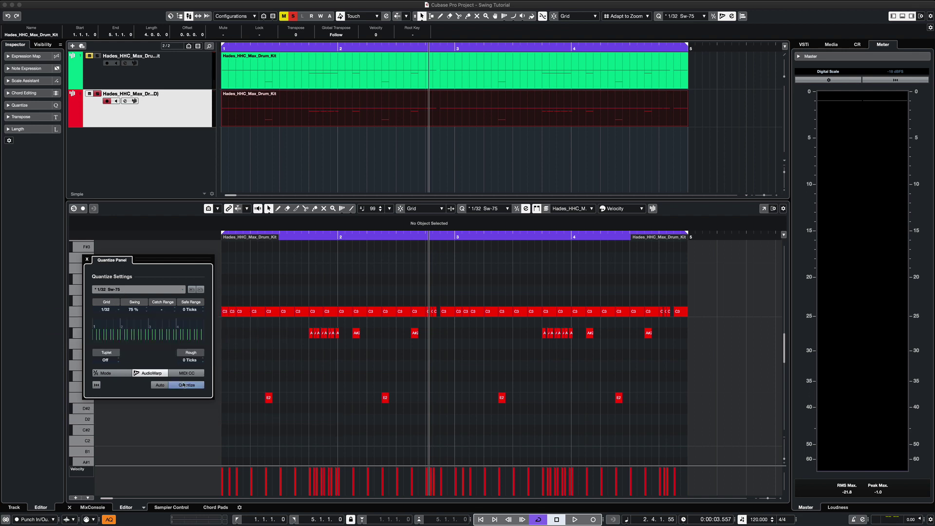
pyautogui.press('space')
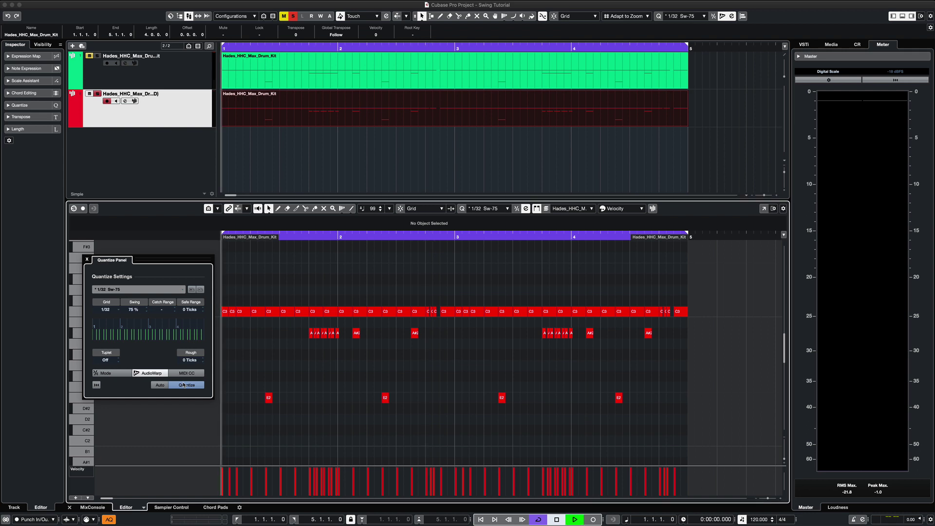
pyautogui.press('space')
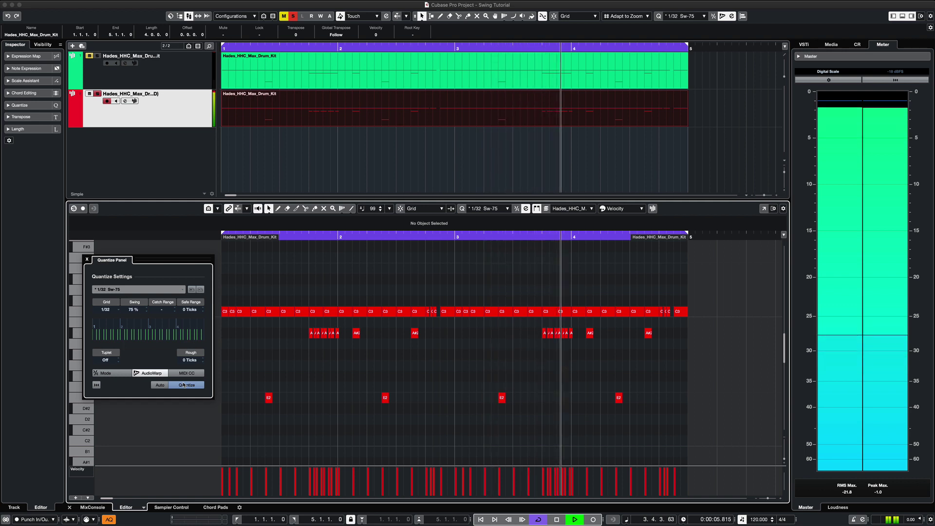
pyautogui.press('space')
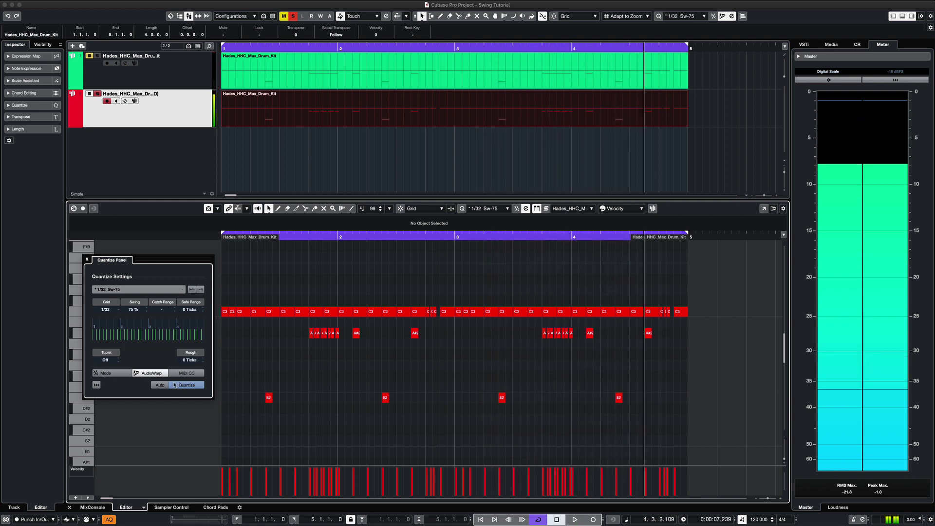
# Step: Requantize with 75% swing on a 1/8 grid and play from the start
pyautogui.click(107, 310)
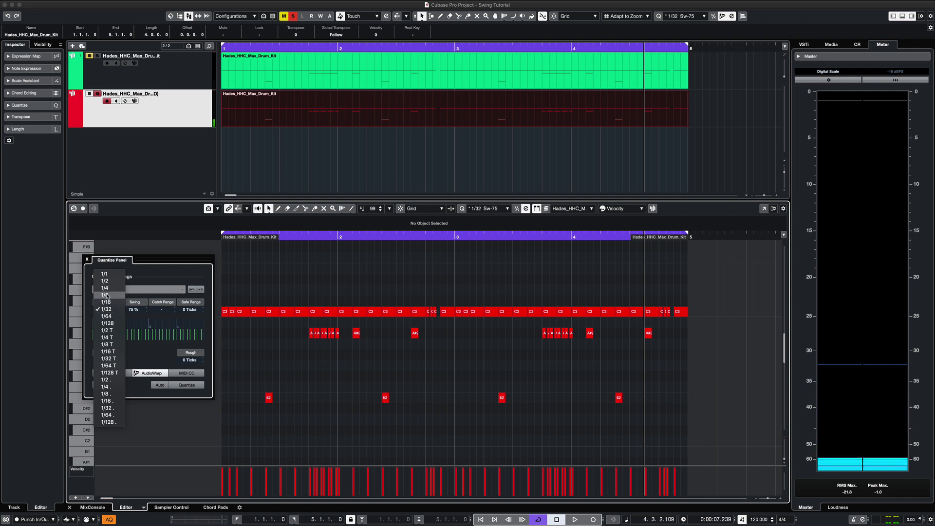
pyautogui.click(107, 295)
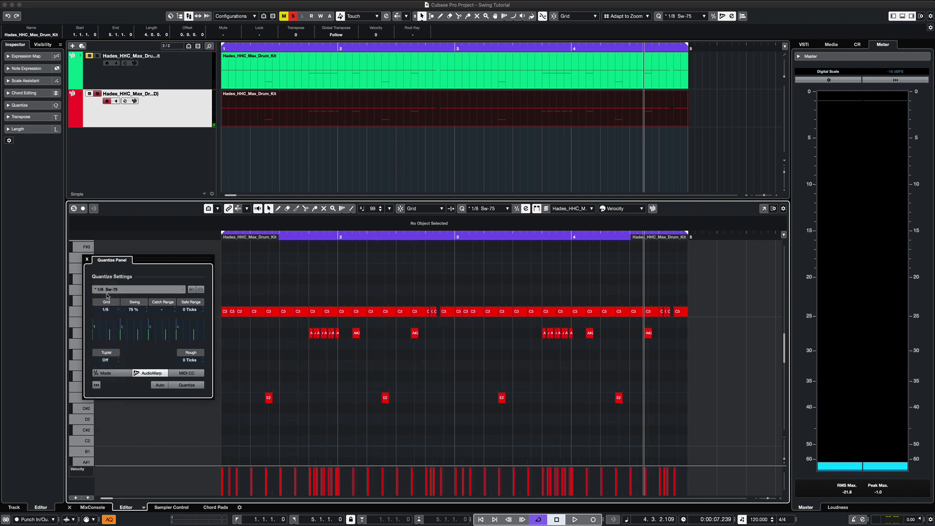
pyautogui.click(187, 386)
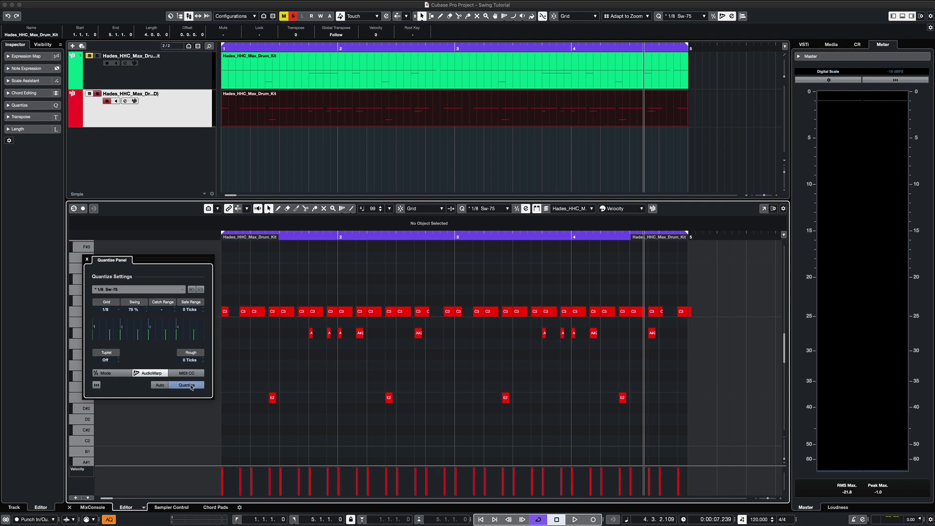
pyautogui.press('Home')
pyautogui.press('space')
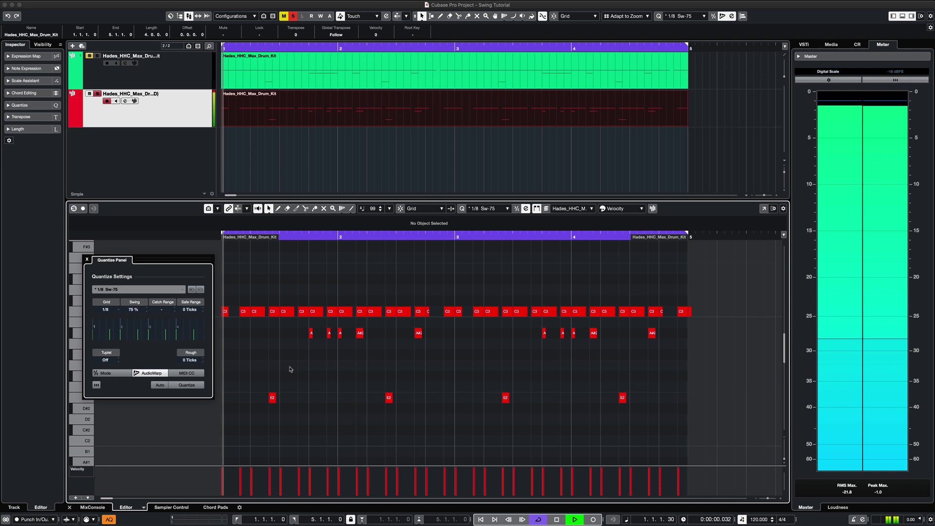
# Step: Requantize the hi-hat notes to straight 1/16 and listen to the loop
pyautogui.click(117, 290)
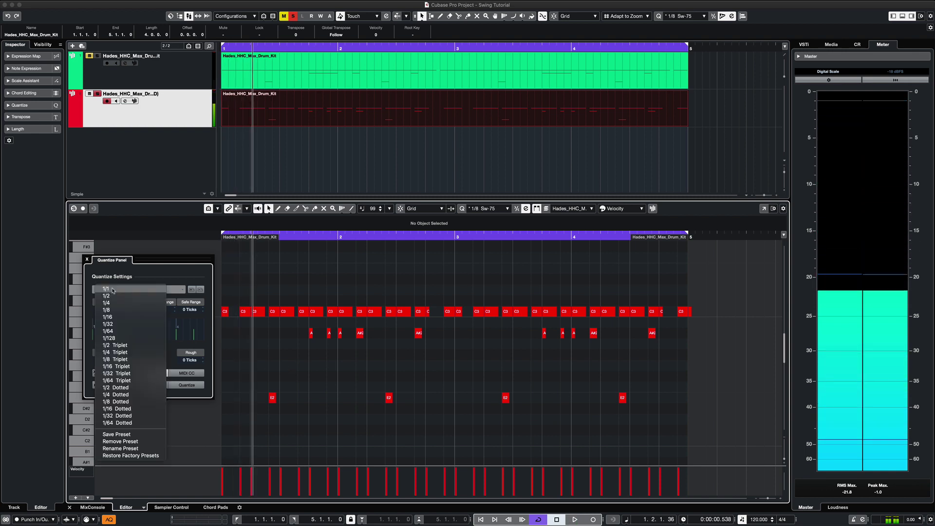
pyautogui.click(113, 317)
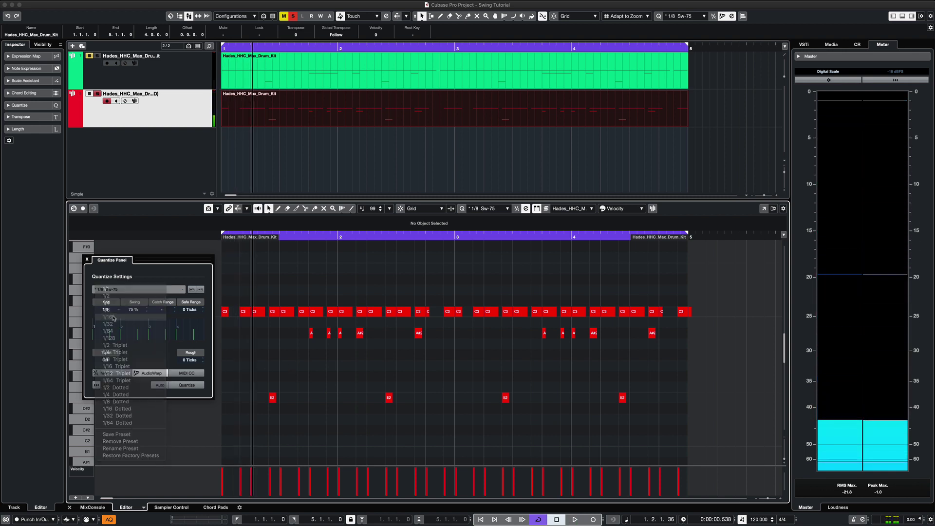
pyautogui.click(187, 385)
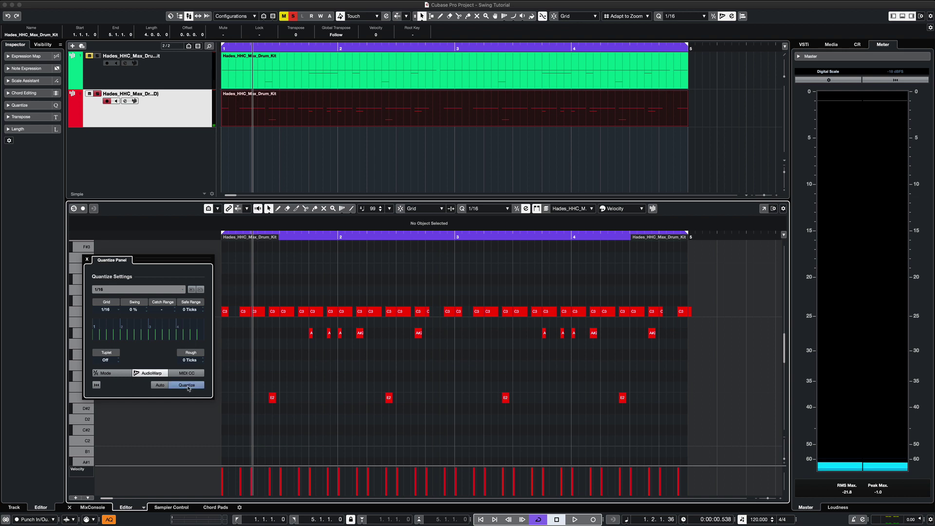
pyautogui.click(188, 387)
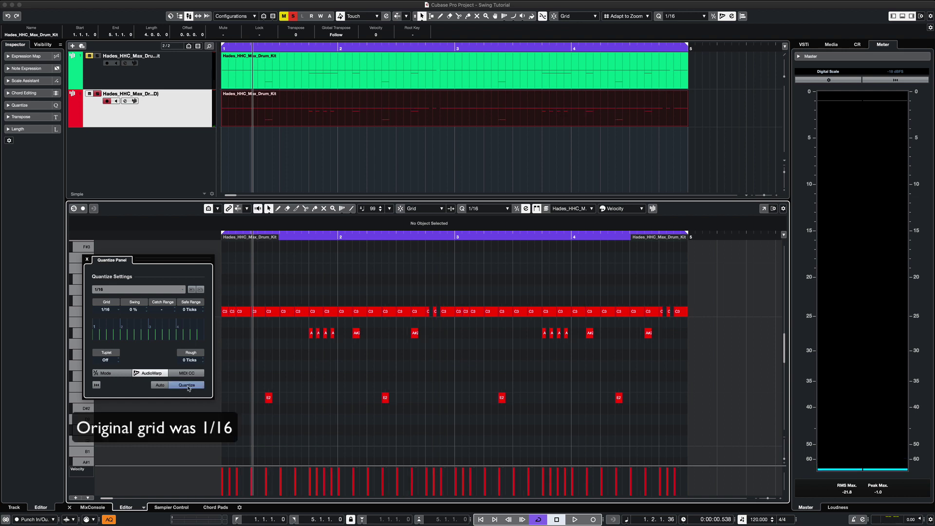
pyautogui.press('space')
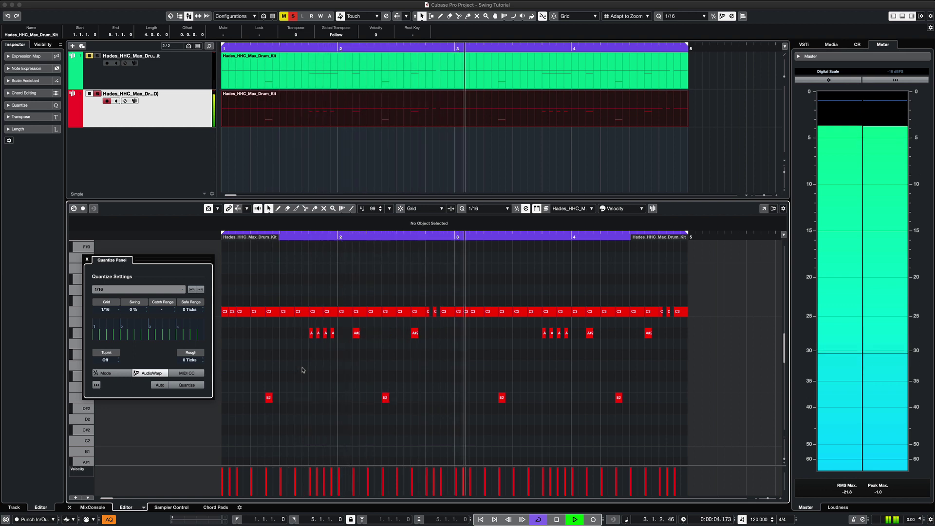
pyautogui.press('space')
# Step: Set swing to 75, quantize at 1/16, and play the swung pattern
pyautogui.doubleClick(132, 310)
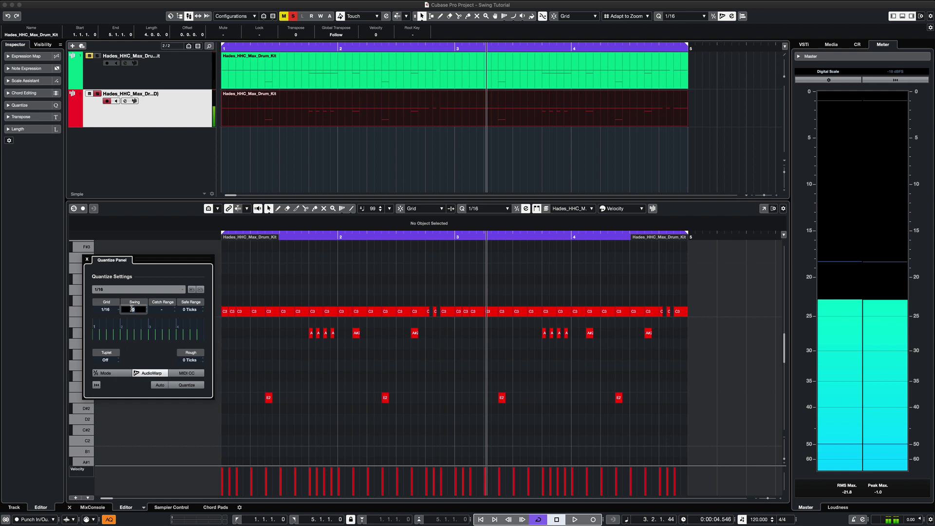
pyautogui.write('75')
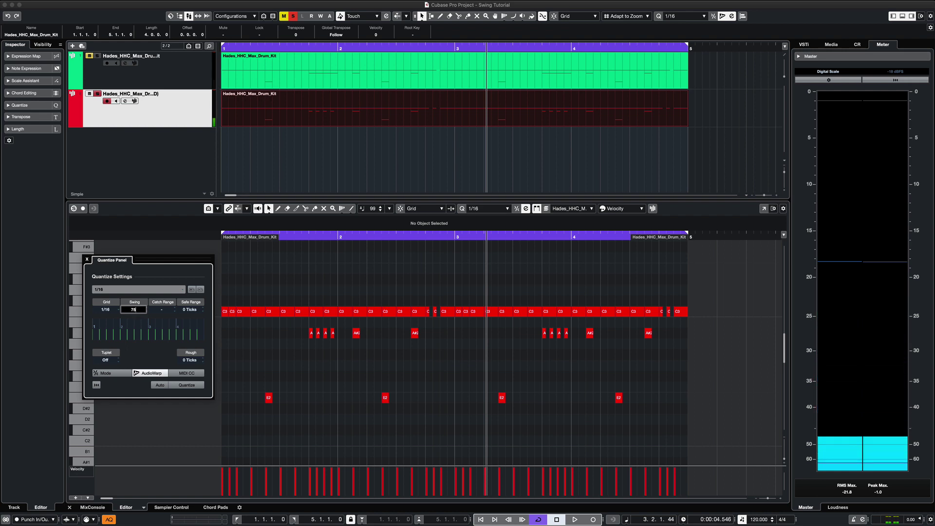
pyautogui.press('Return')
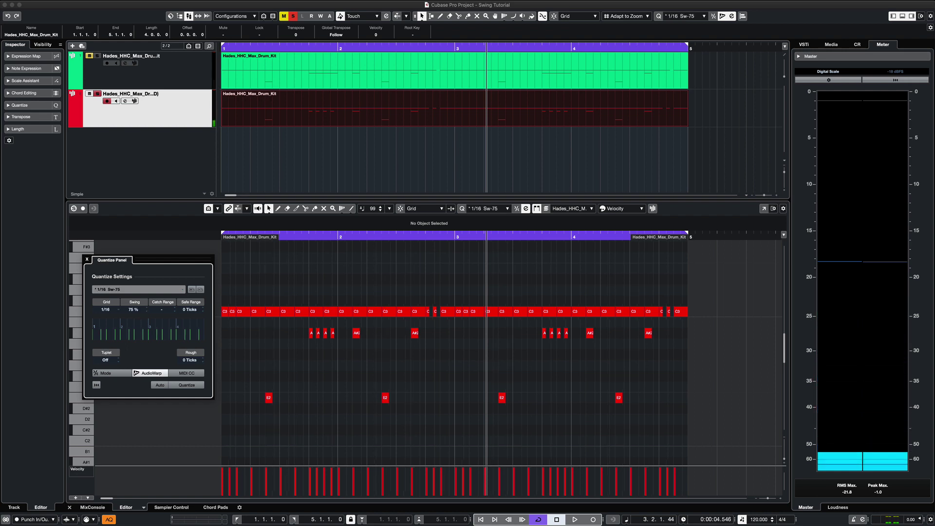
pyautogui.click(187, 386)
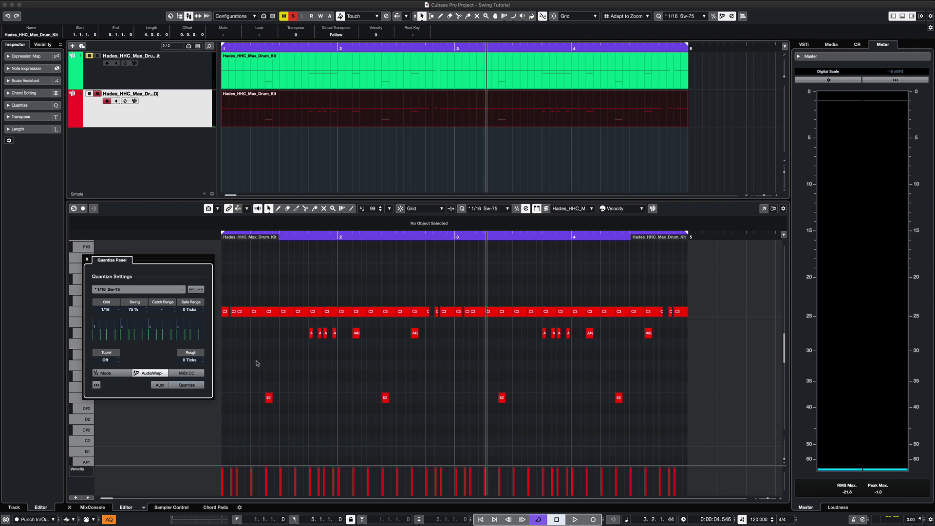
pyautogui.press('space')
pyautogui.press('space')
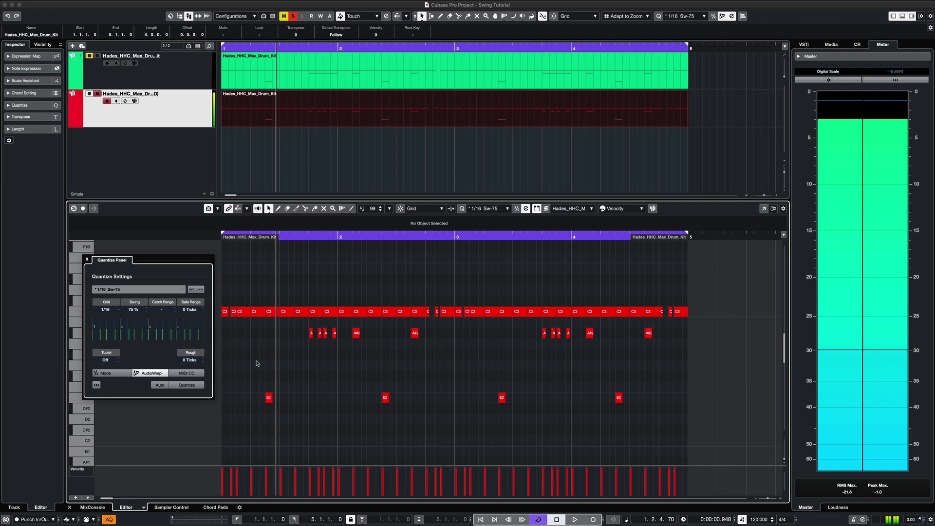
# Step: Quantize the notes to 1/16 Triplet, play the result, and reopen the grid preset list
pyautogui.click(133, 290)
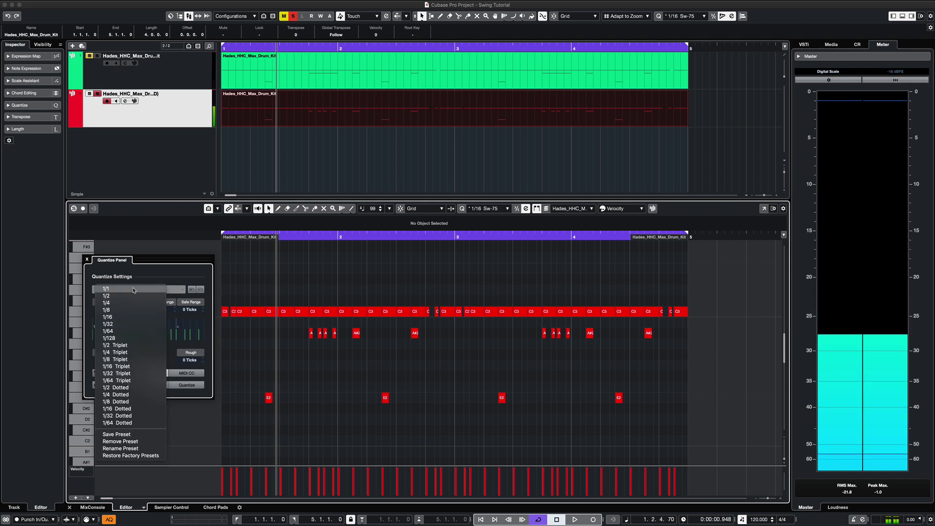
pyautogui.click(128, 367)
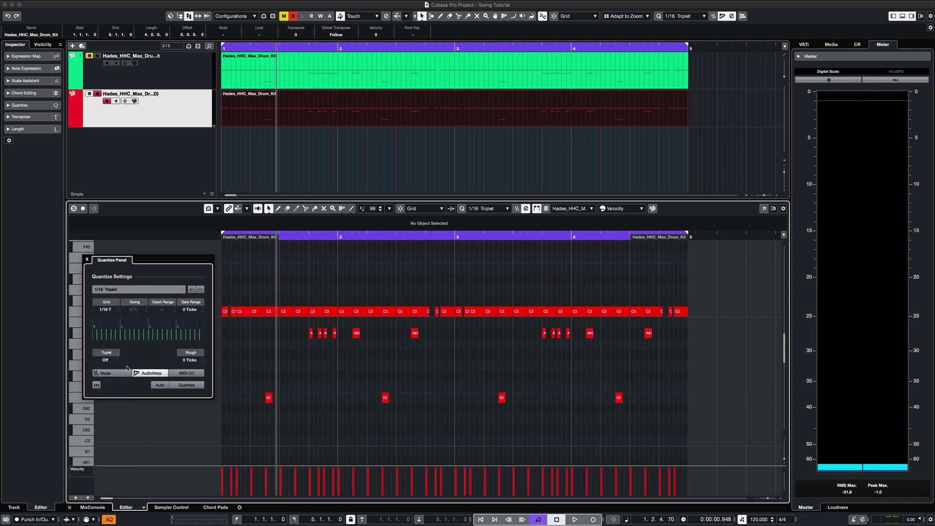
pyautogui.click(185, 385)
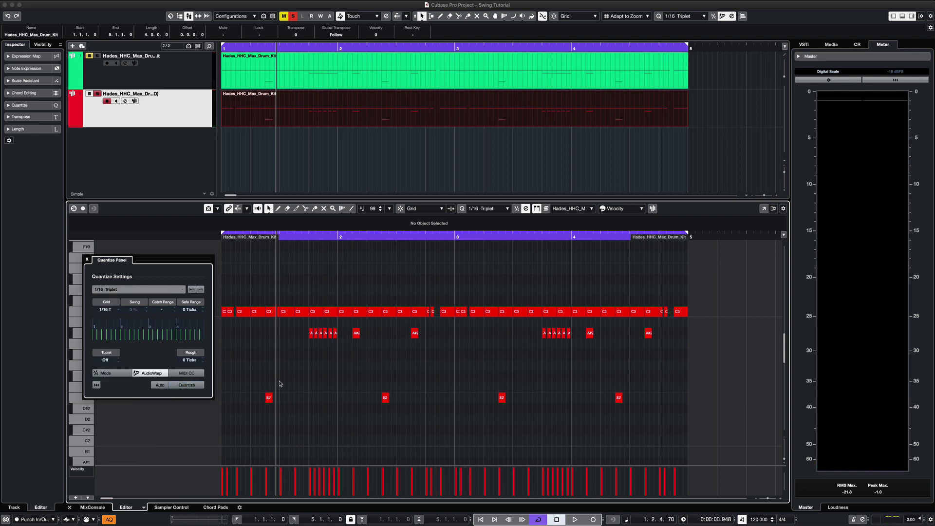
pyautogui.press('space')
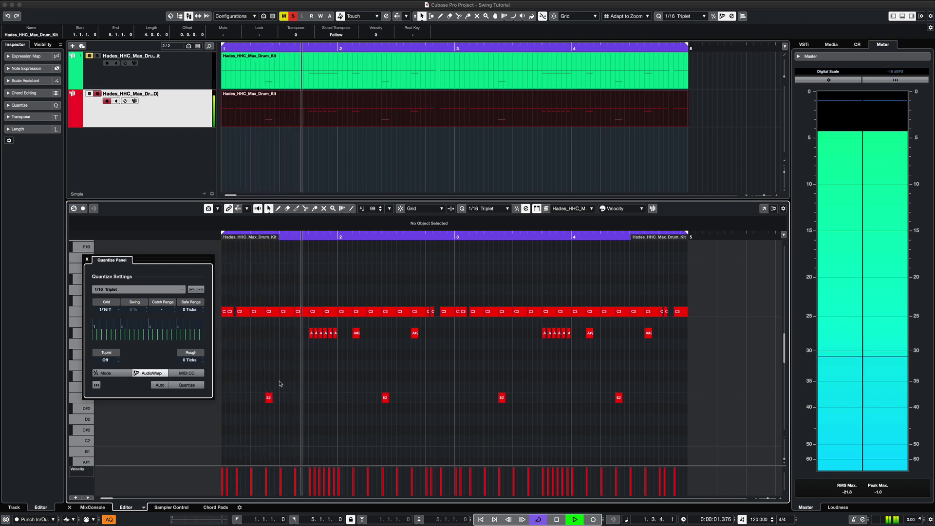
pyautogui.press('space')
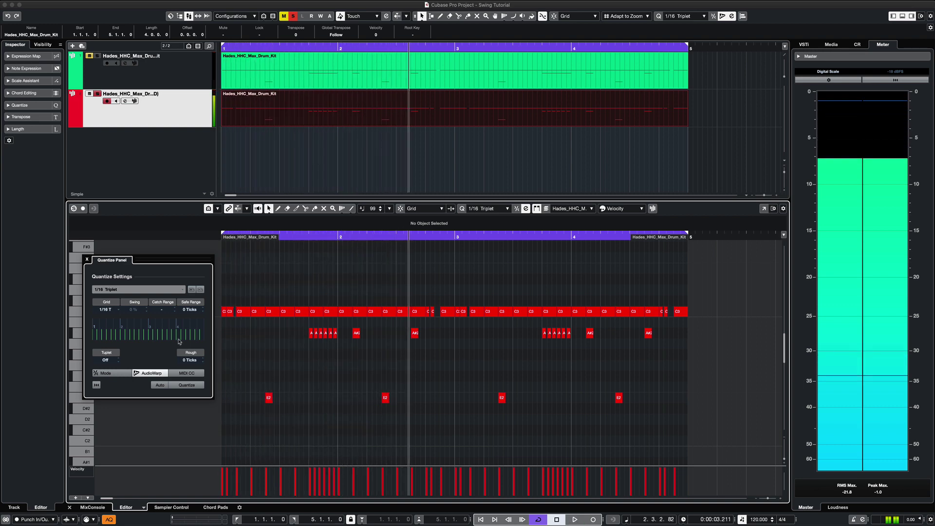
pyautogui.click(113, 290)
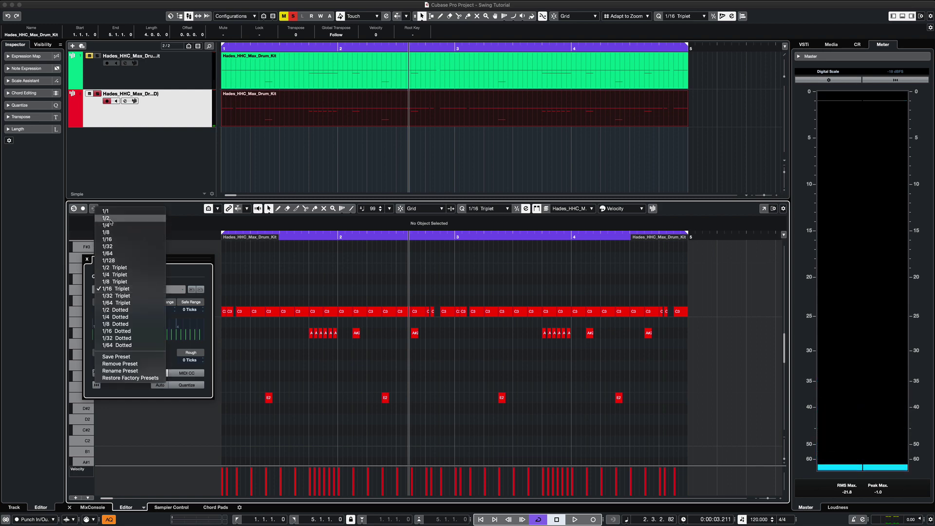
# Step: Quantize the notes to a 1/2 grid, play, then reapply with 75% swing
pyautogui.click(109, 219)
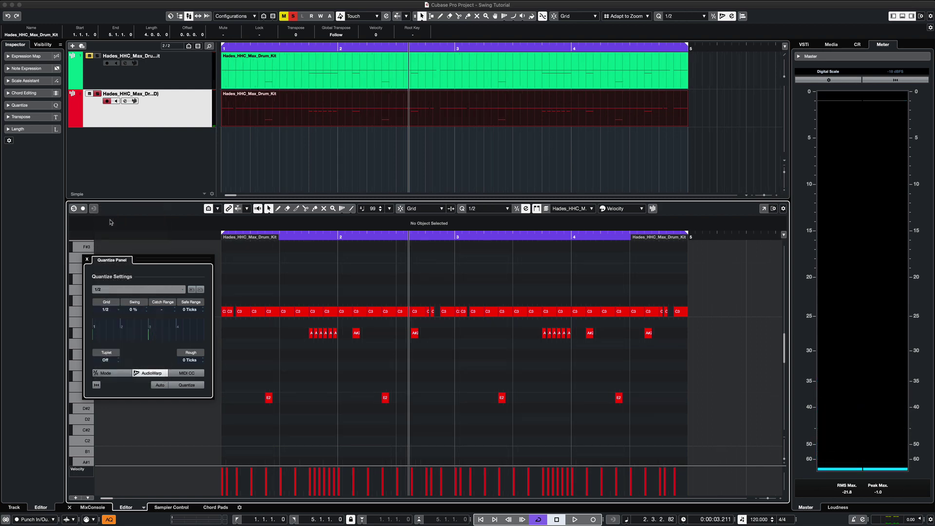
pyautogui.click(190, 387)
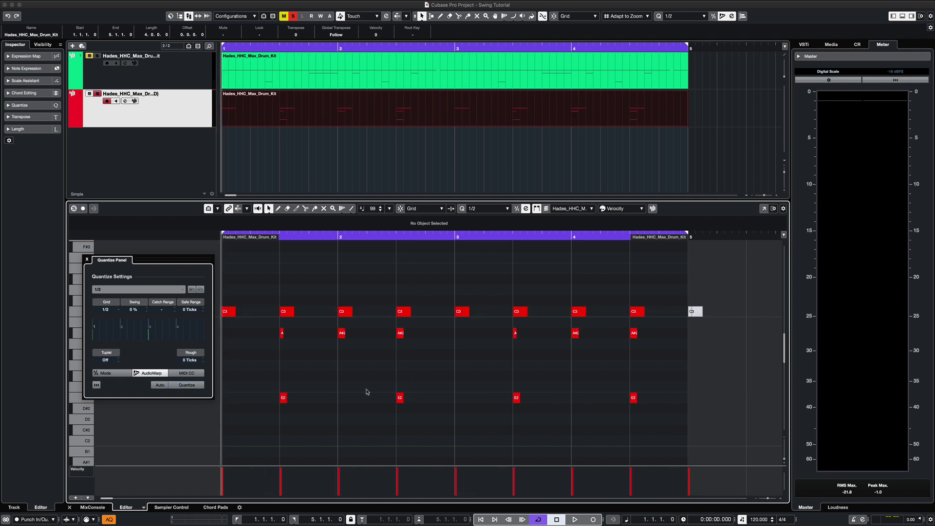
pyautogui.press('space')
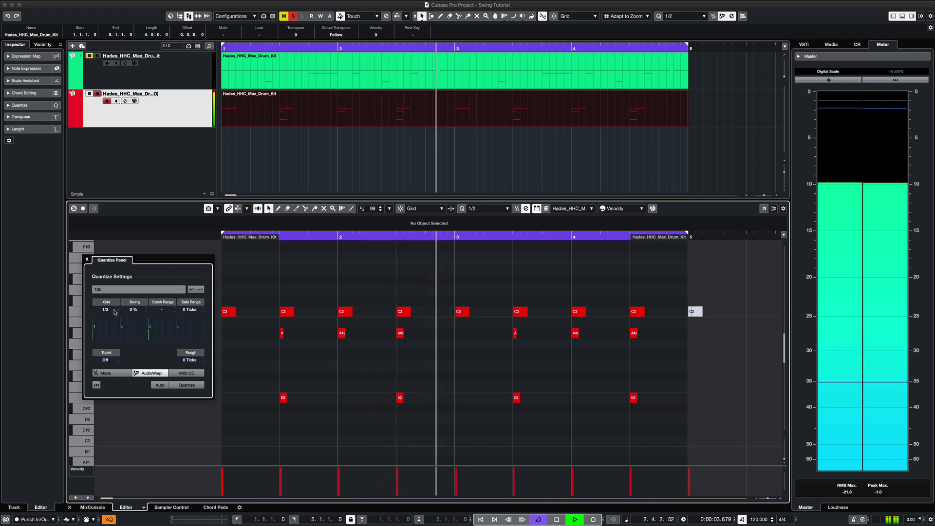
pyautogui.doubleClick(133, 309)
pyautogui.write('75')
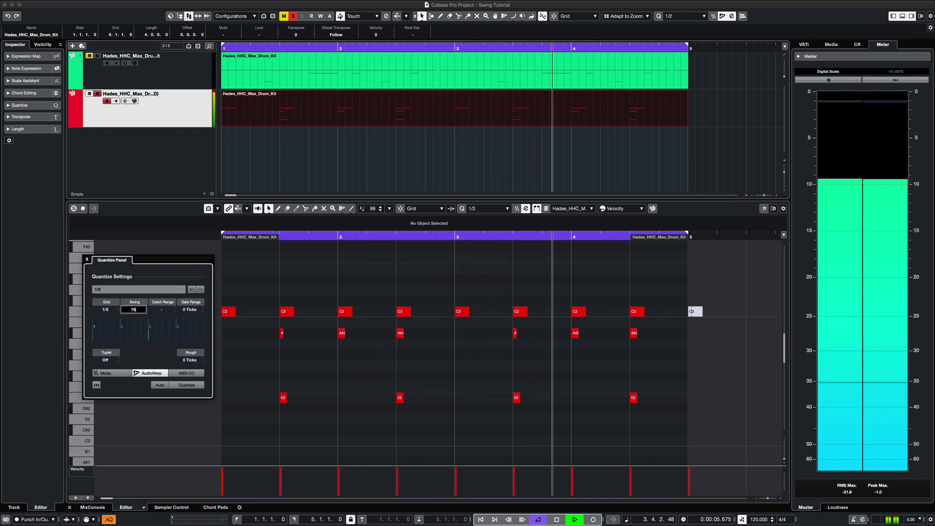
pyautogui.click(187, 385)
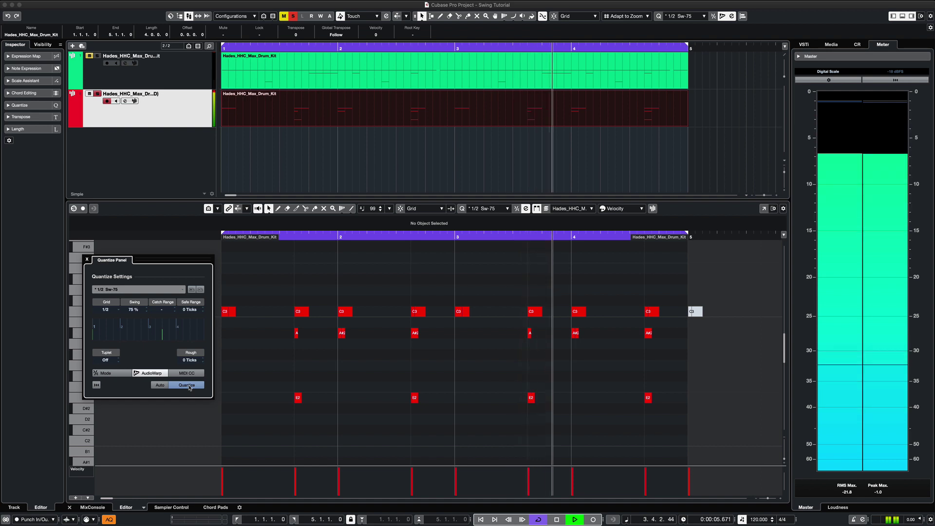
pyautogui.press('space')
# Step: Quantize the notes back to straight 1/16 and play the pattern from the start
pyautogui.click(129, 289)
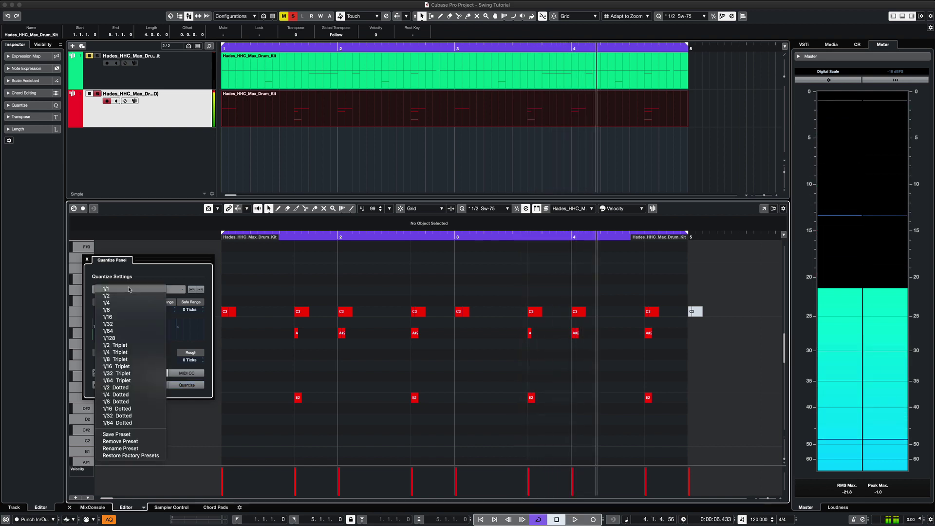
pyautogui.click(118, 317)
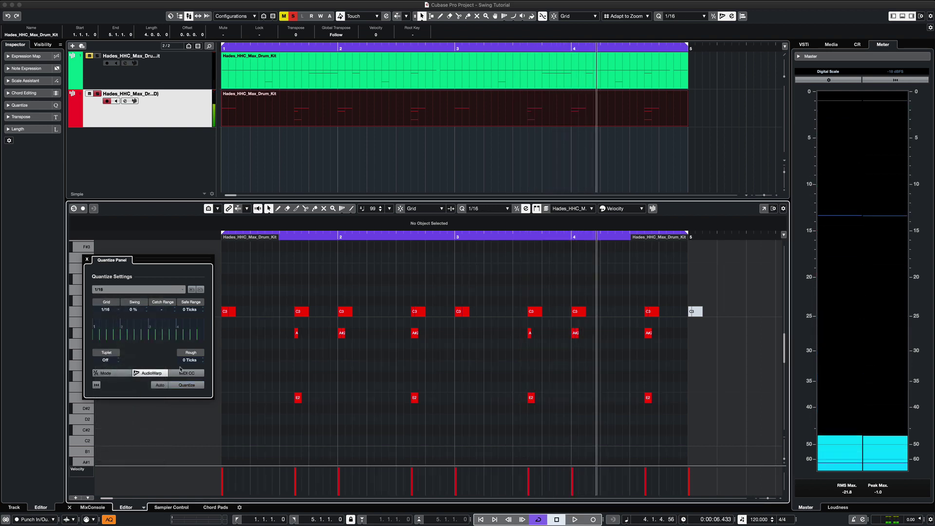
pyautogui.click(187, 385)
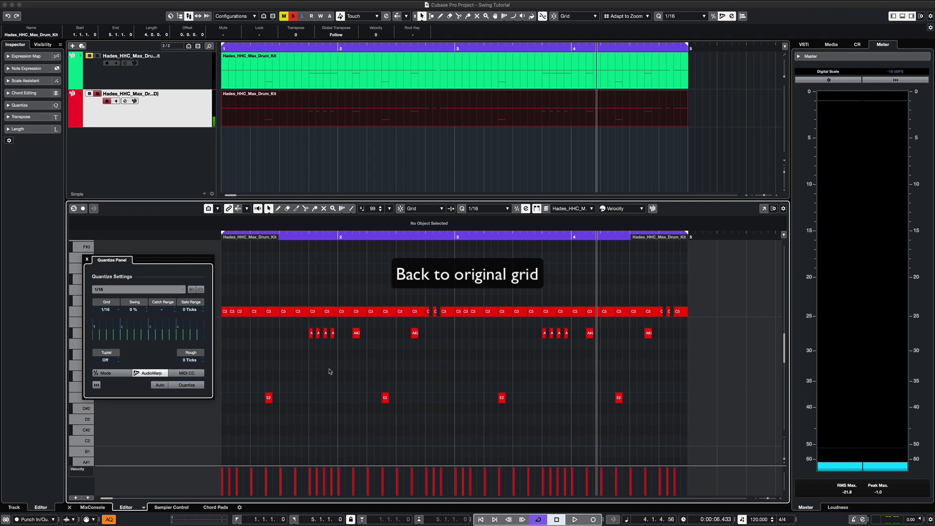
pyautogui.press('Home')
pyautogui.press('space')
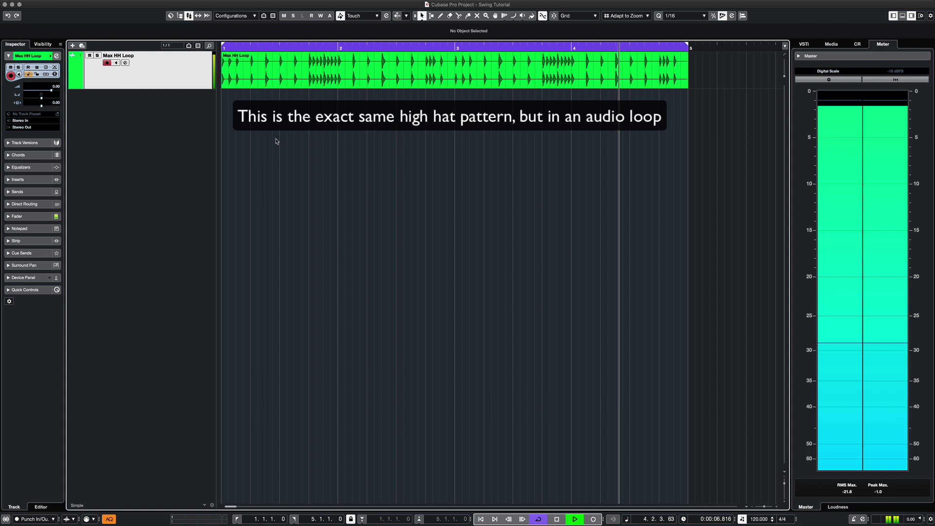
# Step: Duplicate the Max HH Loop track and colour the copy red
pyautogui.rightClick(156, 77)
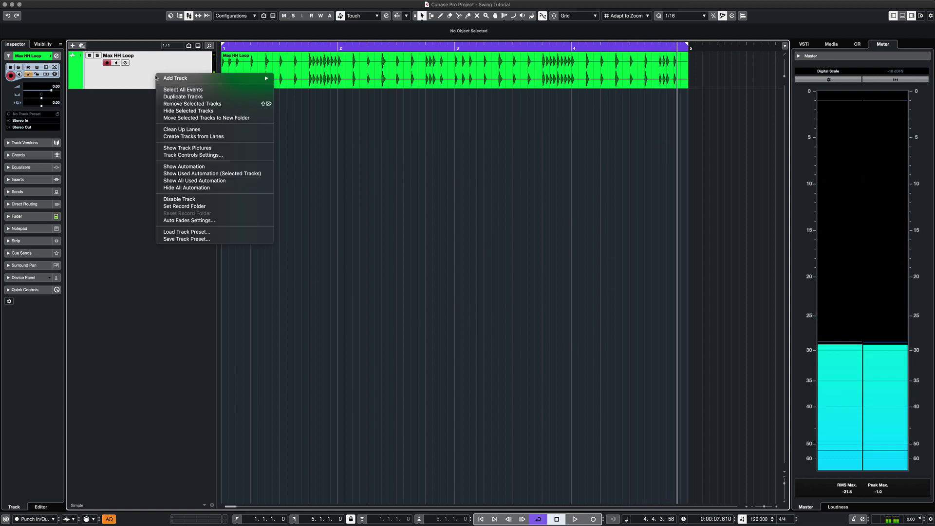
pyautogui.click(173, 97)
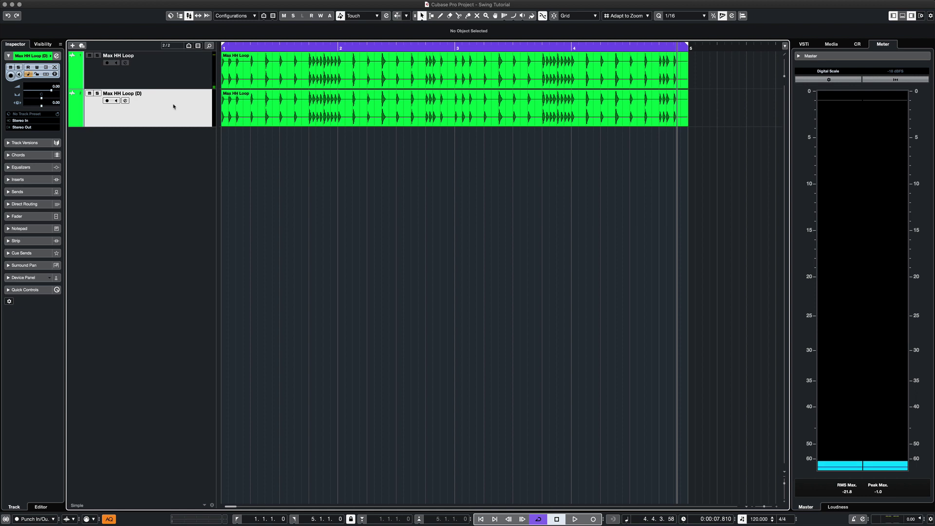
pyautogui.click(51, 57)
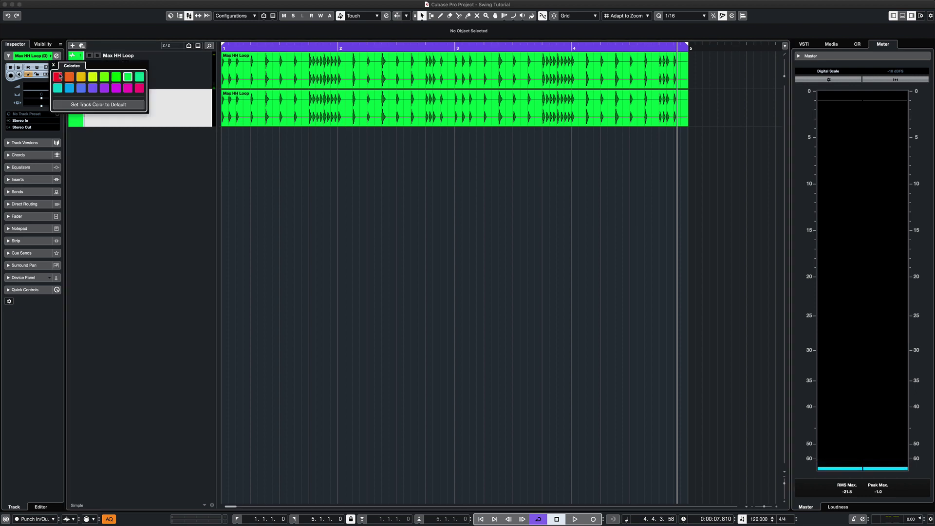
pyautogui.click(58, 76)
pyautogui.click(172, 103)
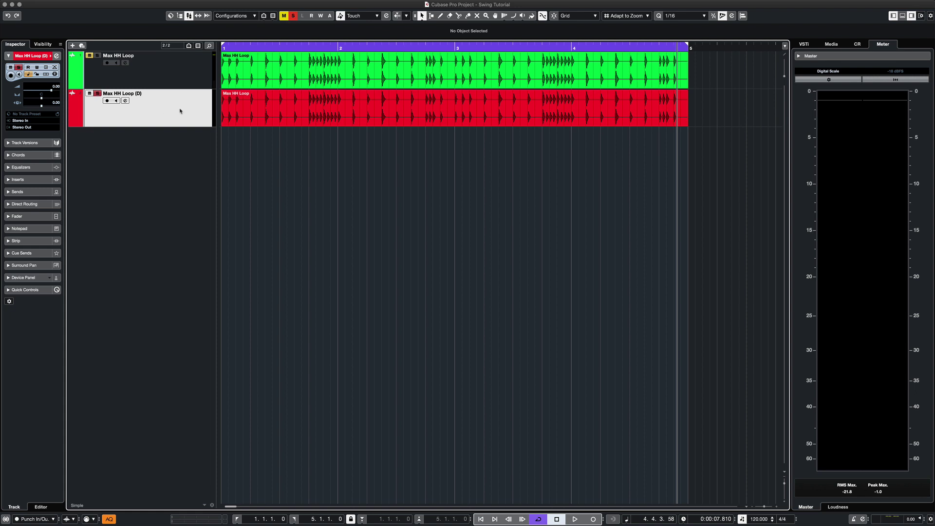
# Step: Enable Musical Mode on the red event, apply swing 1.00 as a new version, and play it
pyautogui.doubleClick(359, 116)
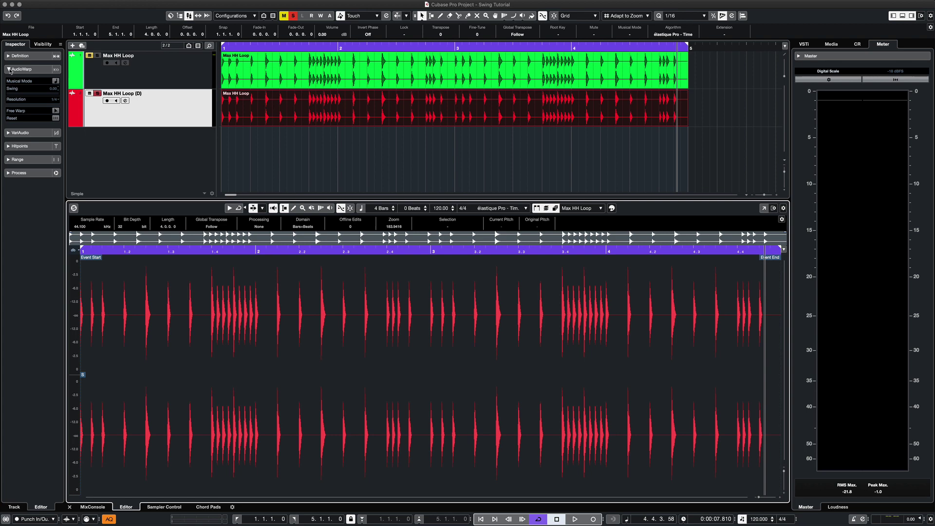
pyautogui.click(55, 83)
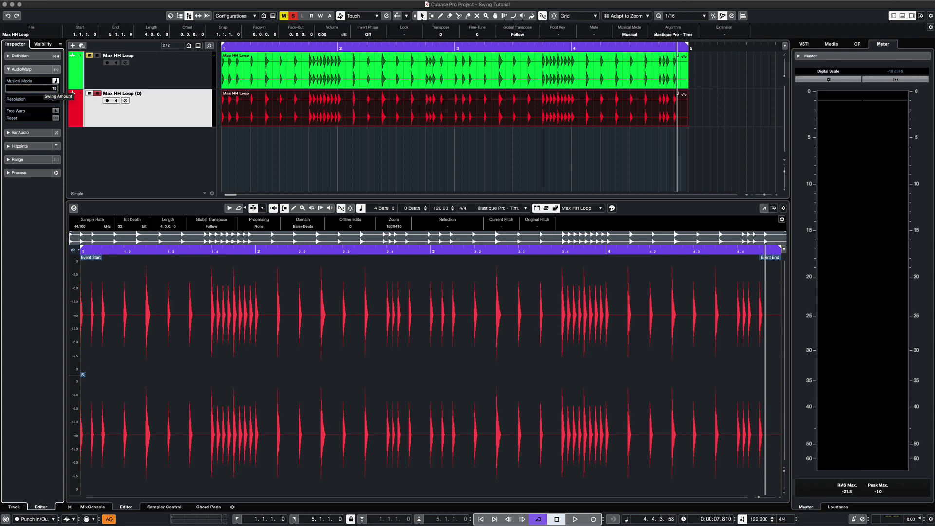
pyautogui.moveTo(44, 88); pyautogui.dragTo(58, 89)
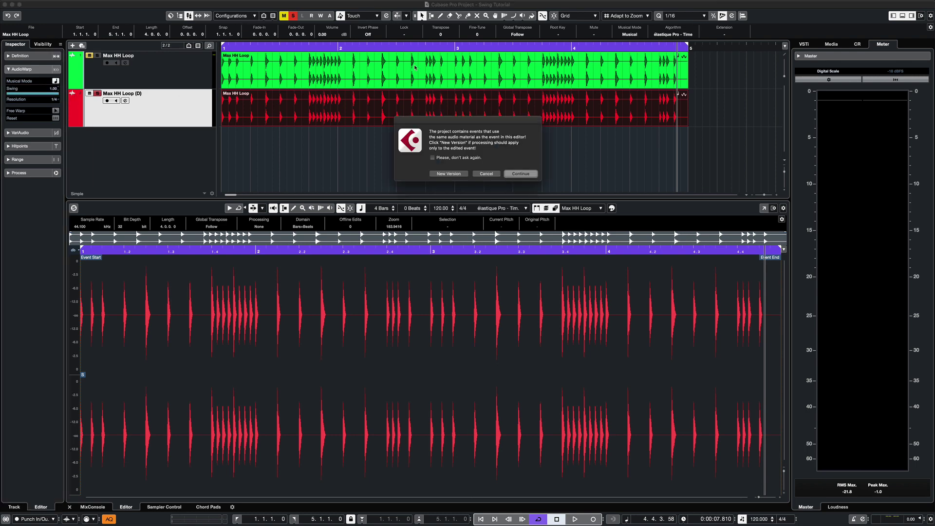
pyautogui.click(449, 174)
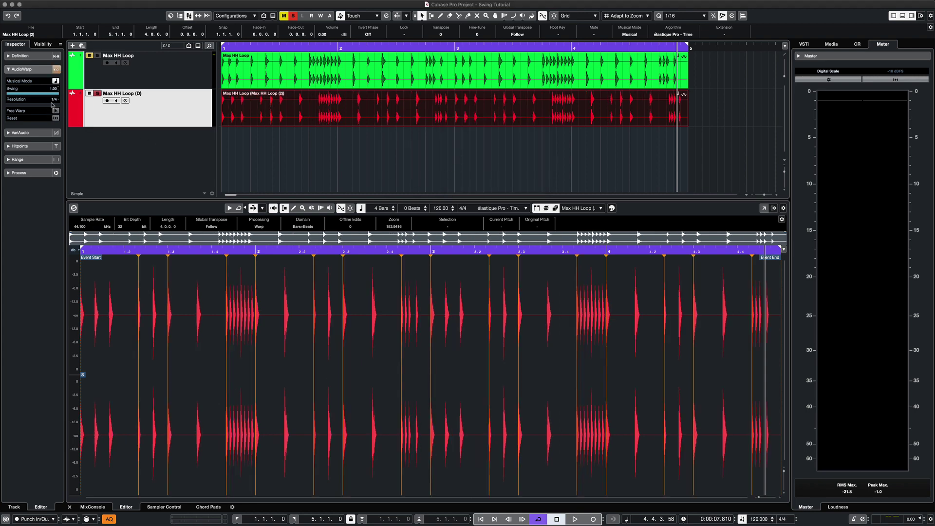
pyautogui.moveTo(56, 96); pyautogui.dragTo(78, 112)
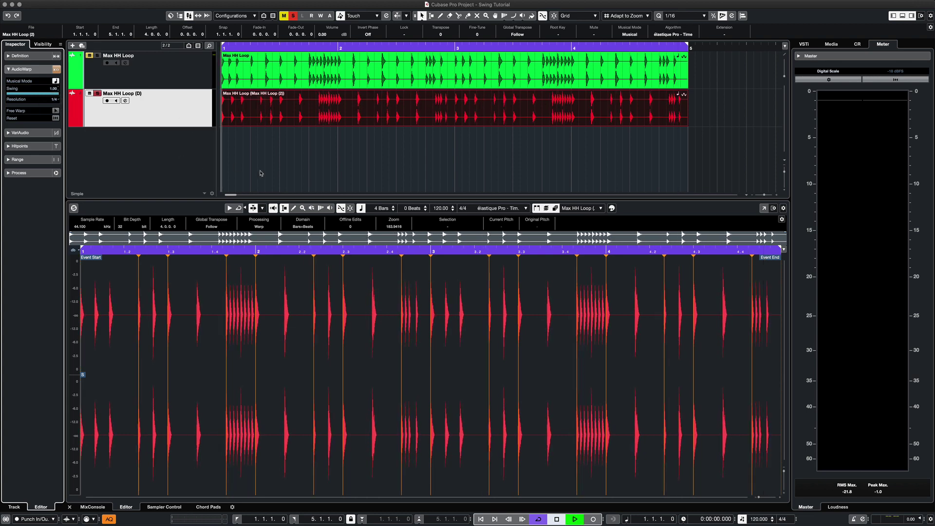
pyautogui.press('space')
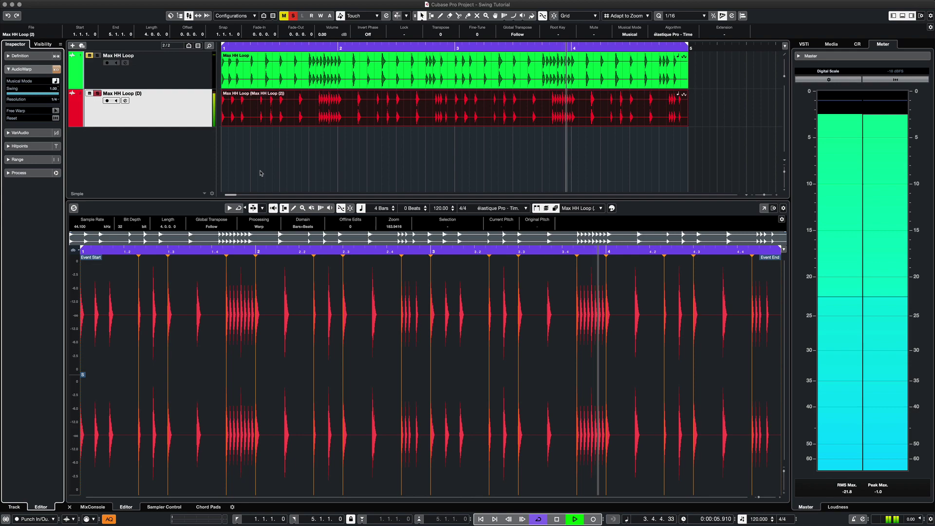
pyautogui.press('space')
# Step: Set the red loop's swing resolution to 1/2 and audition it
pyautogui.click(38, 101)
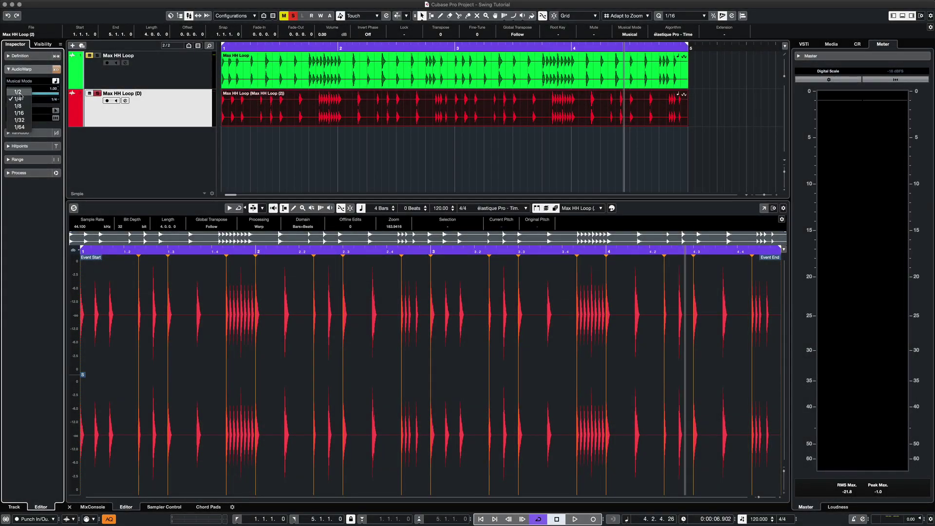
pyautogui.click(17, 92)
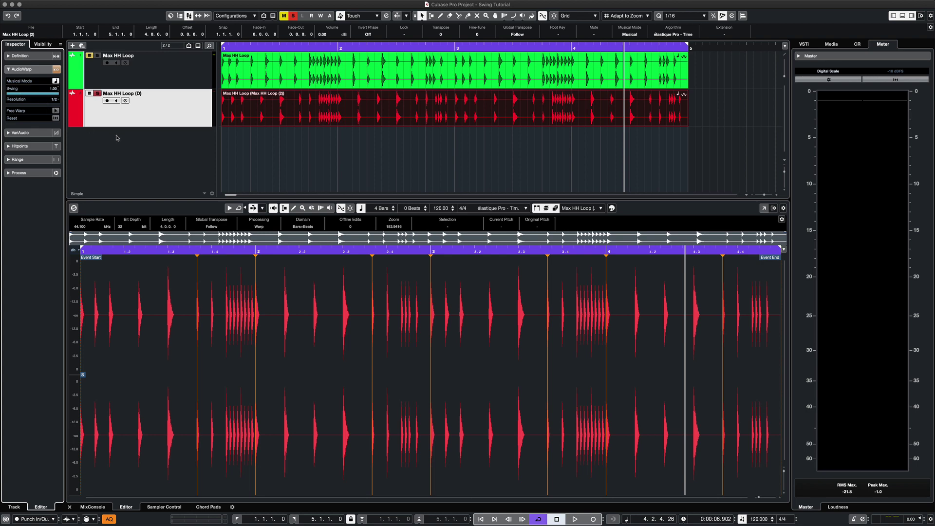
pyautogui.press('space')
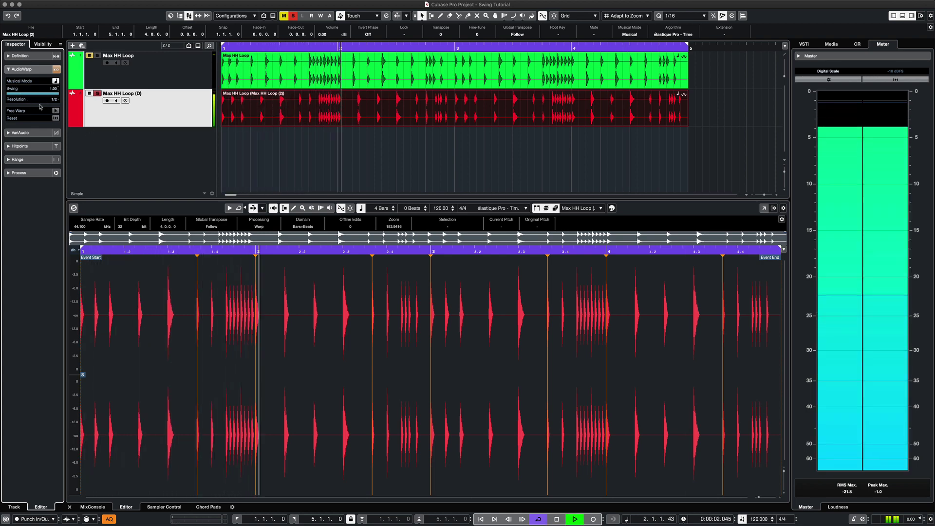
pyautogui.press('space')
# Step: Audition the red loop at 1/32 swing resolution, then set the resolution back to 1/4
pyautogui.click(41, 101)
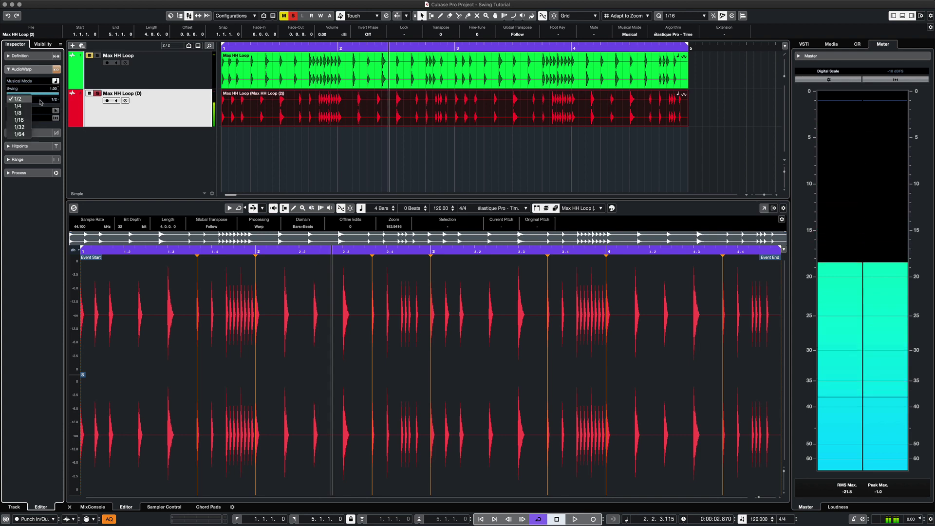
pyautogui.click(19, 128)
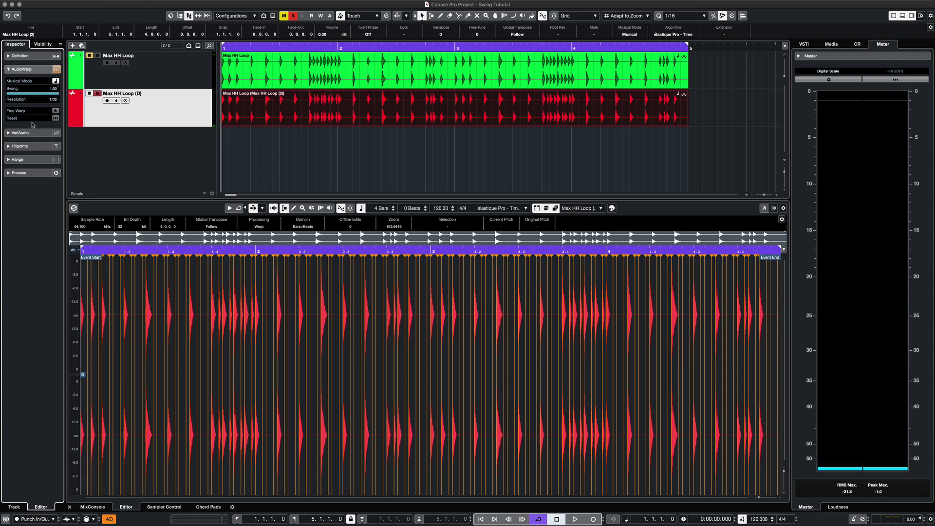
pyautogui.press('space')
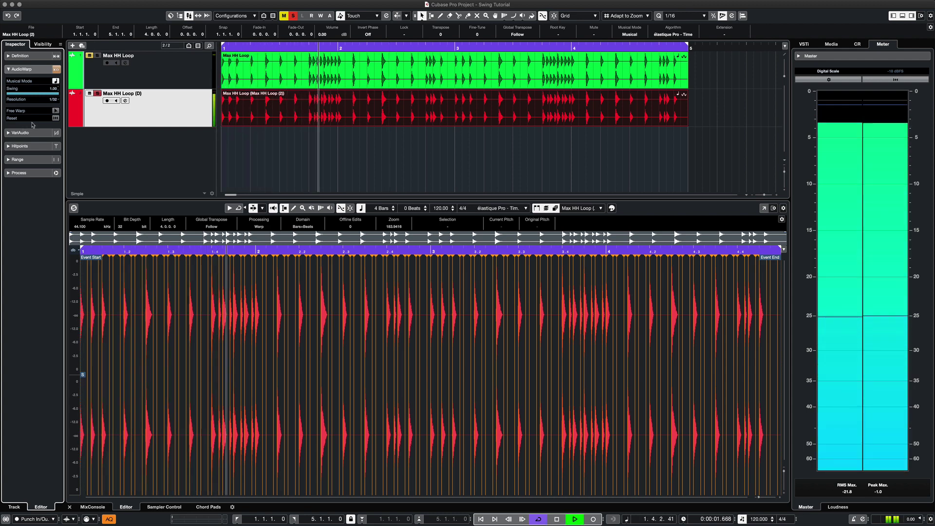
pyautogui.press('space')
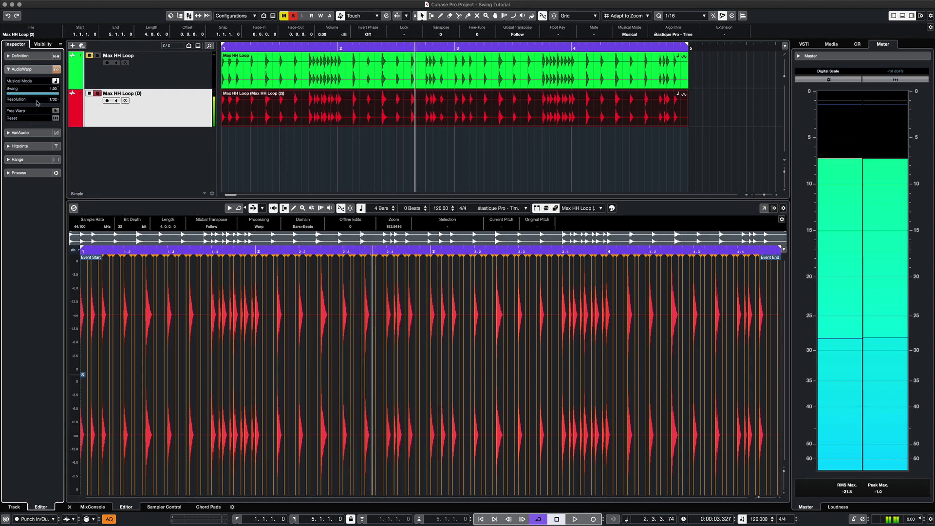
pyautogui.click(37, 101)
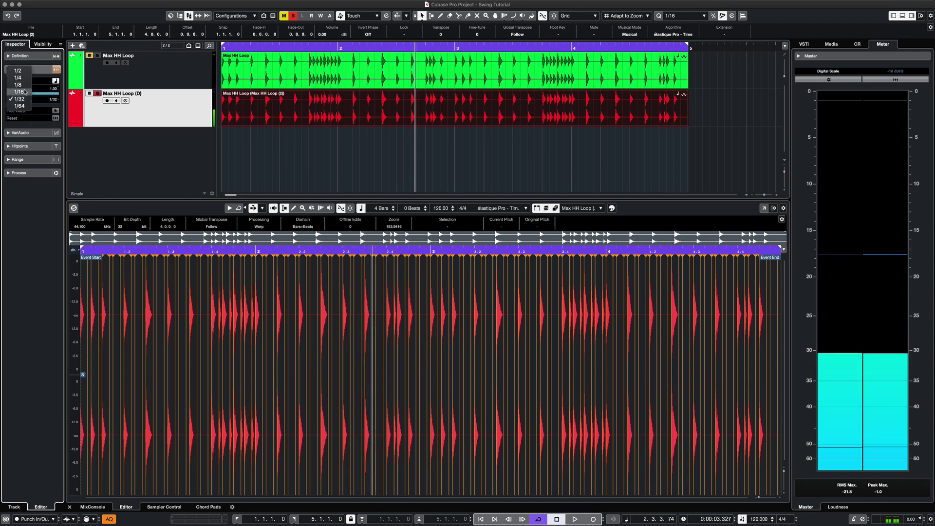
pyautogui.click(26, 91)
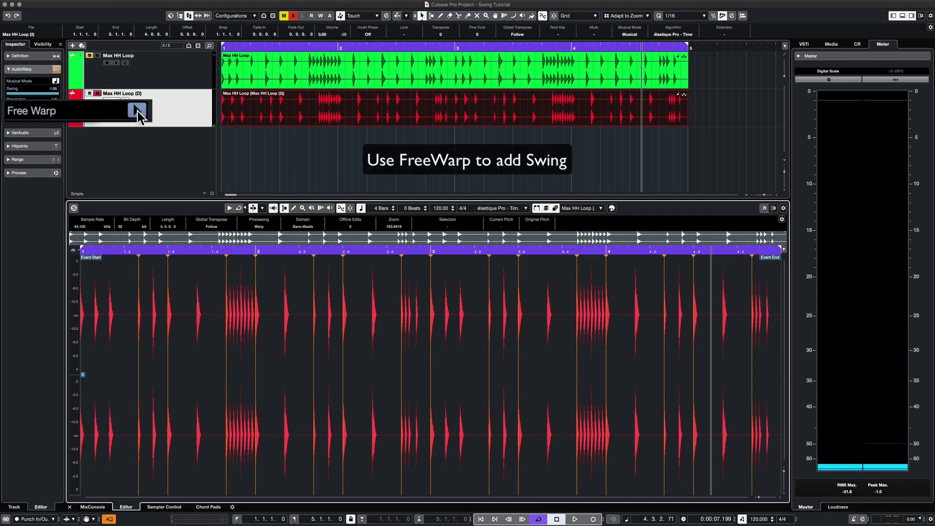
# Step: Enable Free Warp, pull the bar 2 and beat 2.4 warp markers slightly earlier, and audition
pyautogui.click(138, 111)
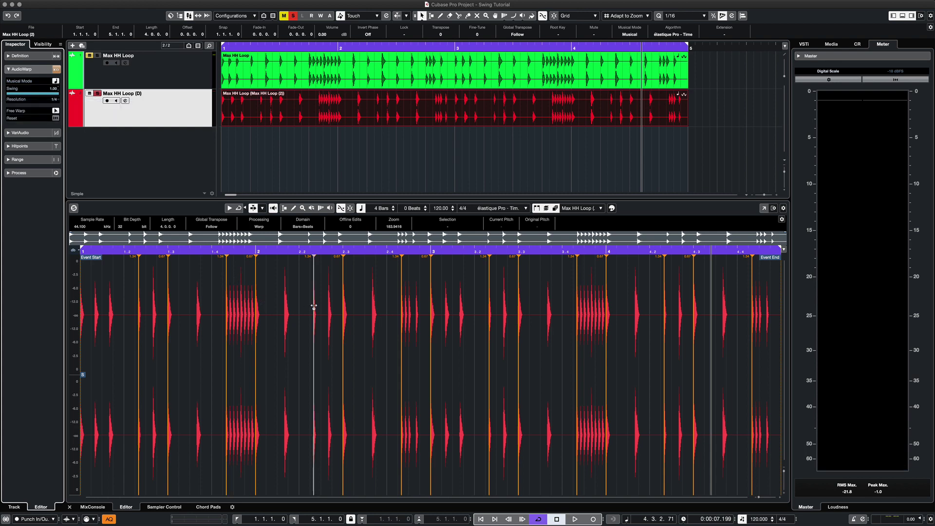
pyautogui.moveTo(314, 307); pyautogui.dragTo(303, 307)
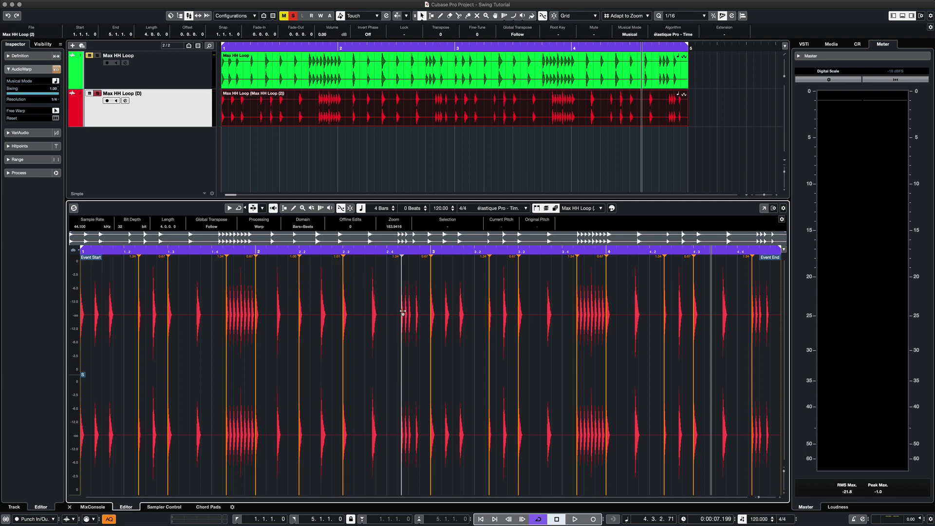
pyautogui.moveTo(401, 314); pyautogui.dragTo(388, 315)
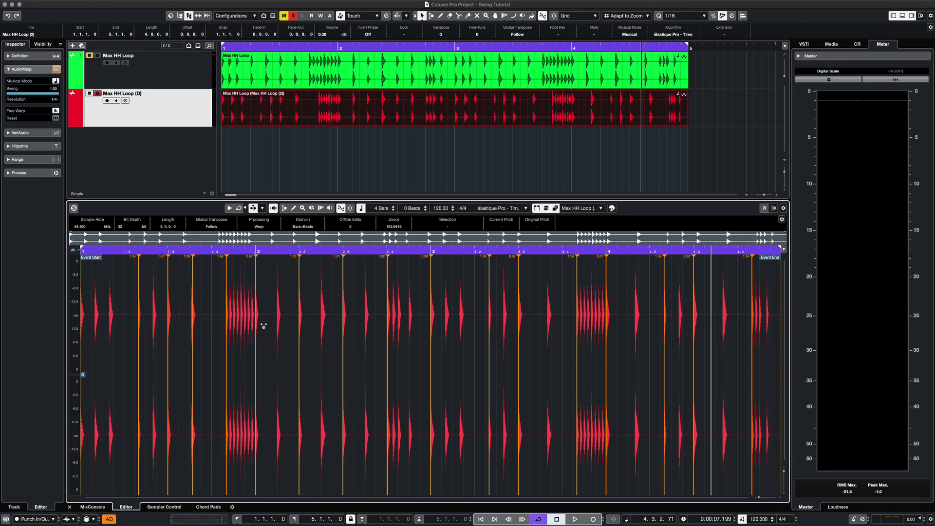
pyautogui.press('space')
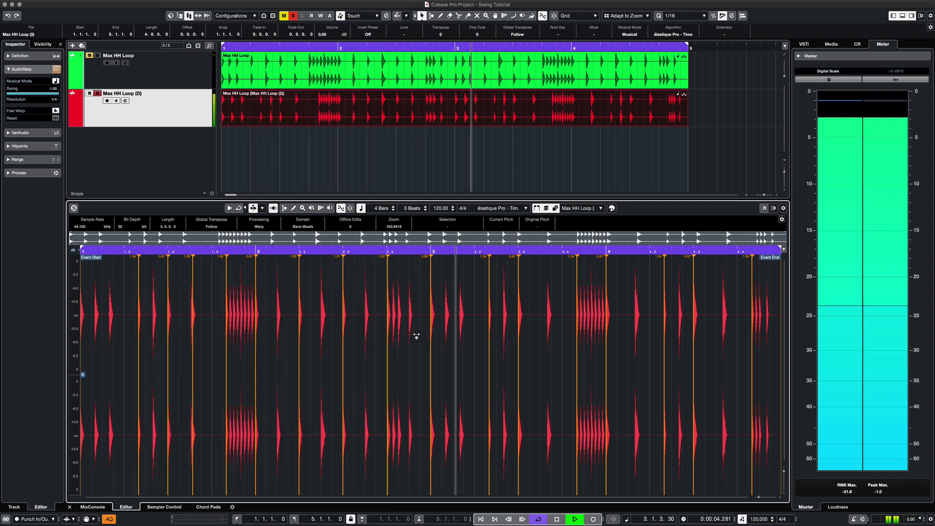
pyautogui.press('space')
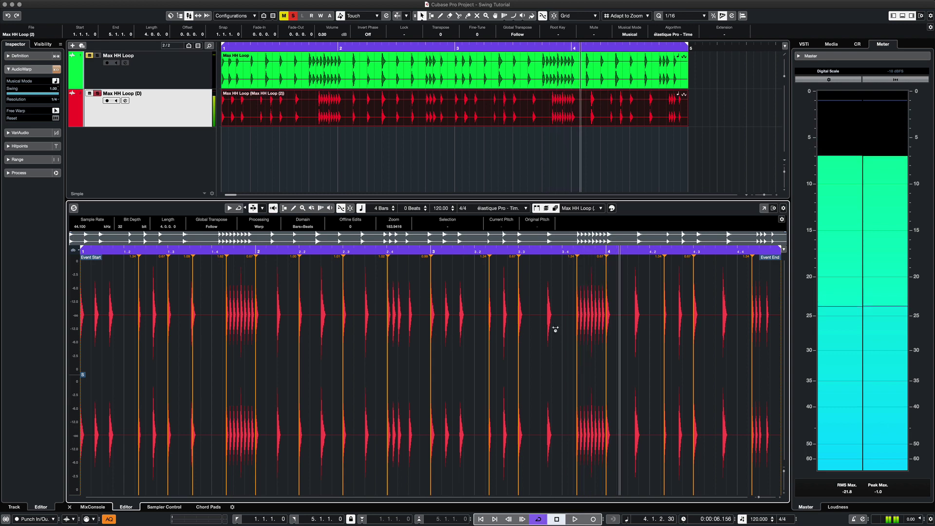
# Step: Shift the warp marker near beat 3.4 earlier and play the loop from bar 1
pyautogui.moveTo(577, 317); pyautogui.dragTo(562, 318)
pyautogui.press('space')
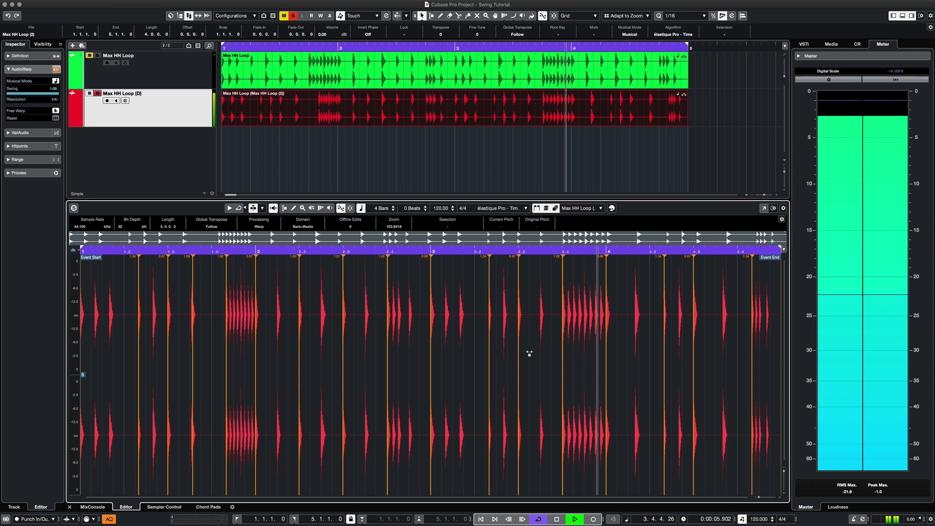
pyautogui.press('space')
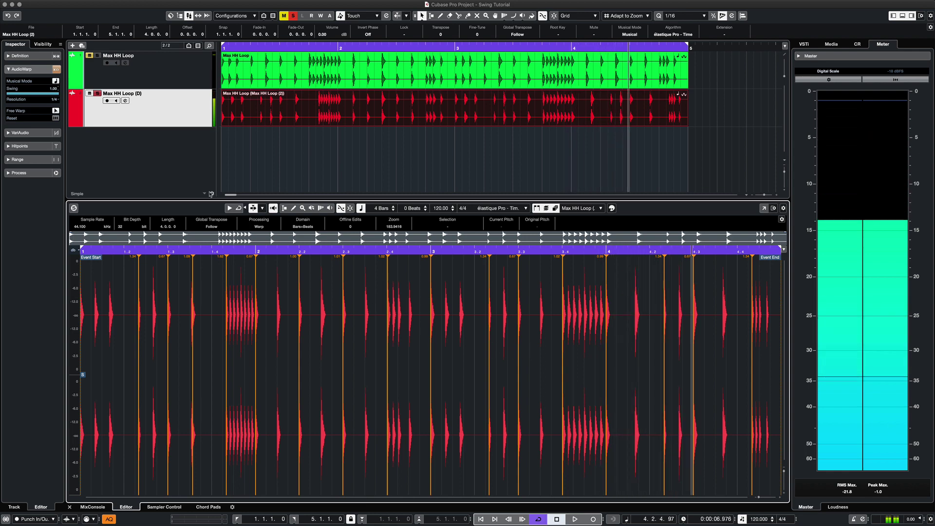
pyautogui.click(167, 123)
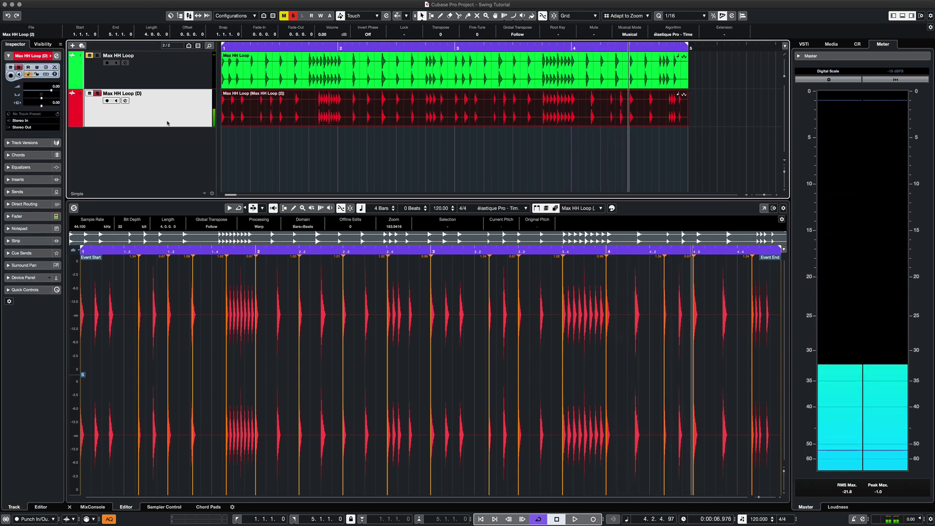
pyautogui.click(172, 83)
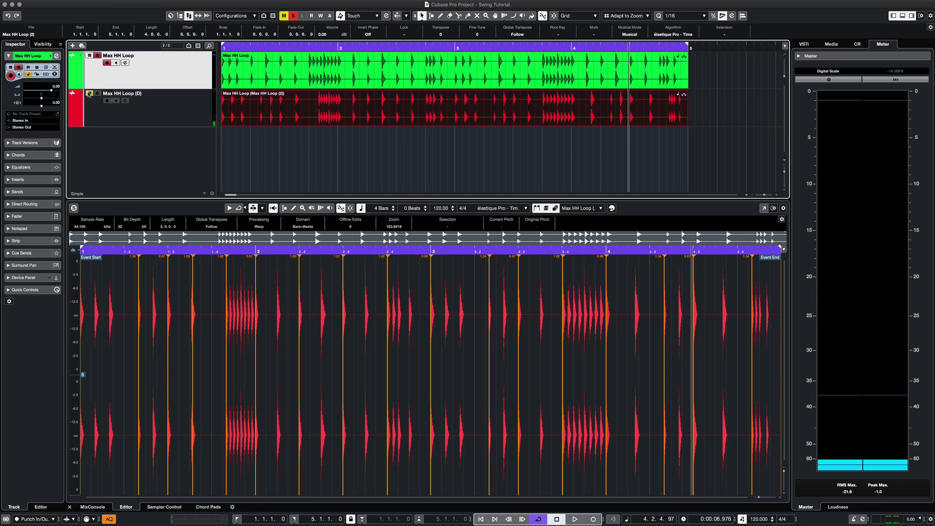
pyautogui.click(162, 109)
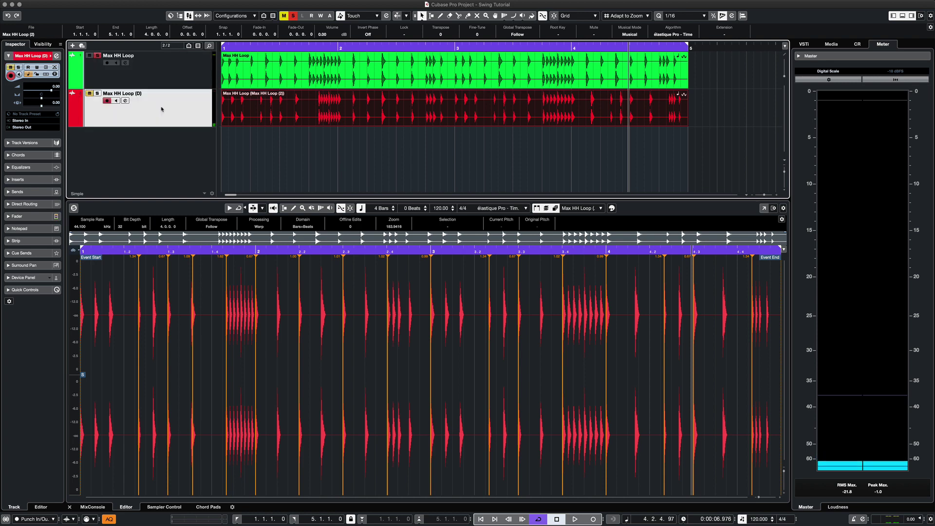
pyautogui.click(262, 78)
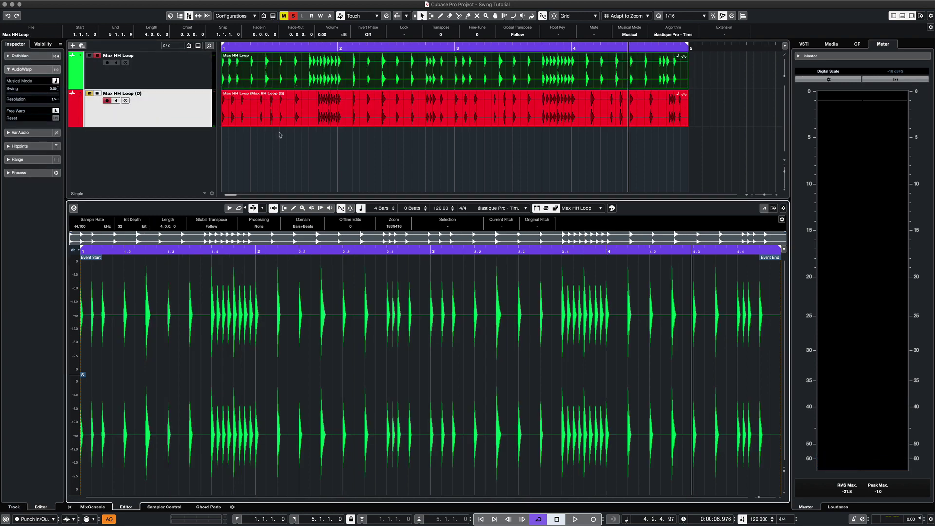
pyautogui.press('space')
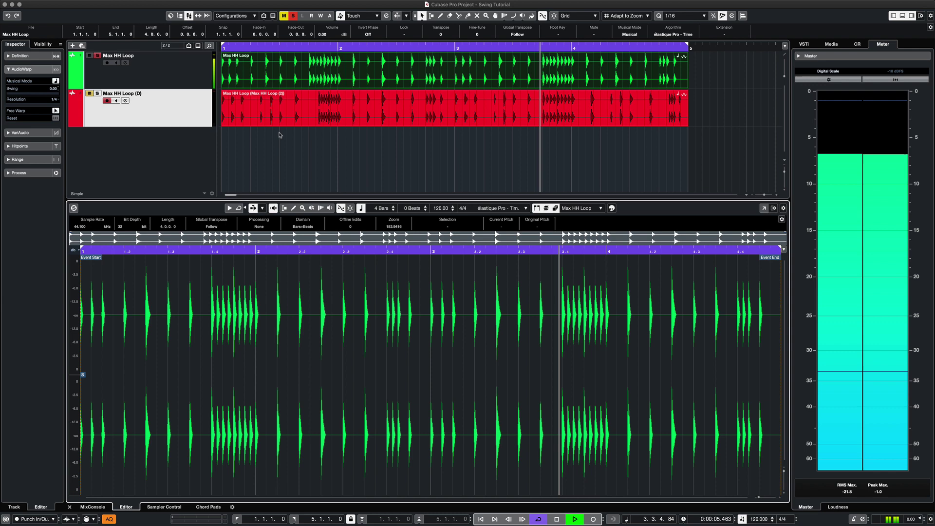
pyautogui.press('space')
pyautogui.click(184, 111)
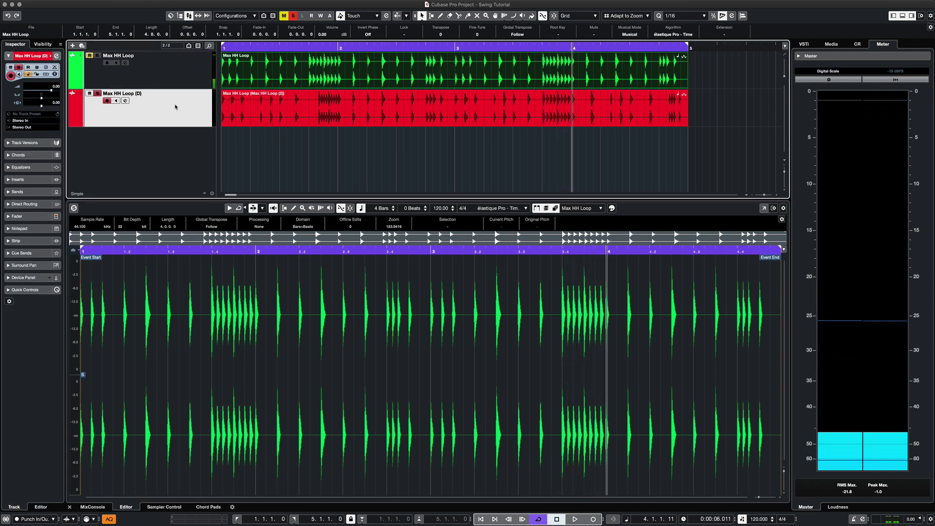
# Step: Show the red loop's warp markers again and audition the swung loop
pyautogui.click(277, 119)
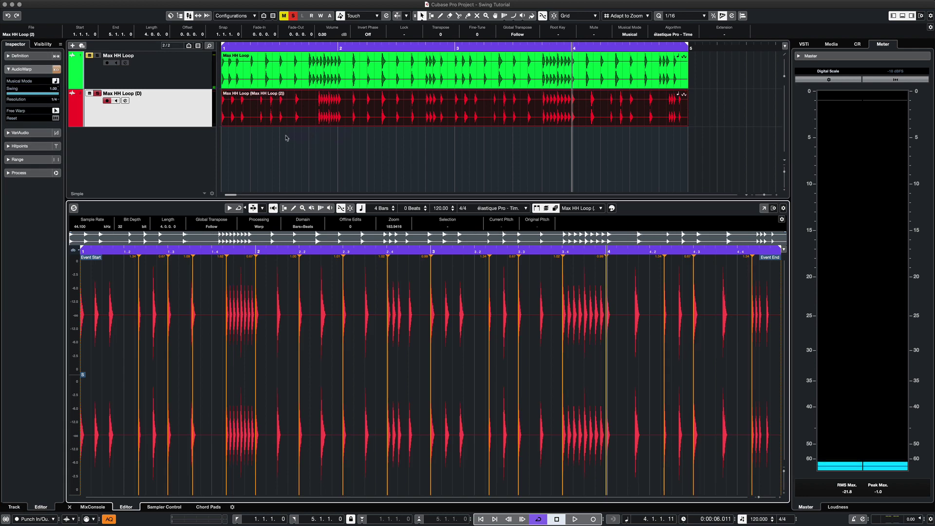
pyautogui.press('space')
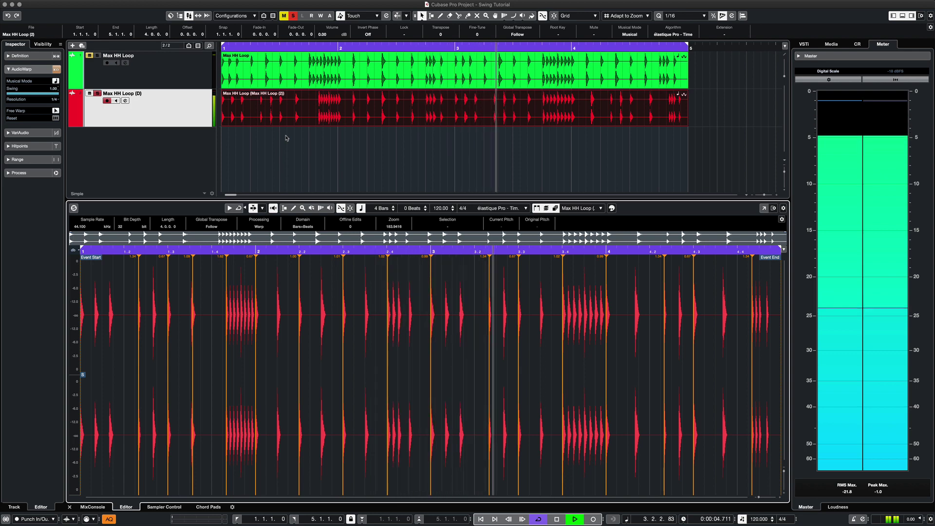
pyautogui.press('space')
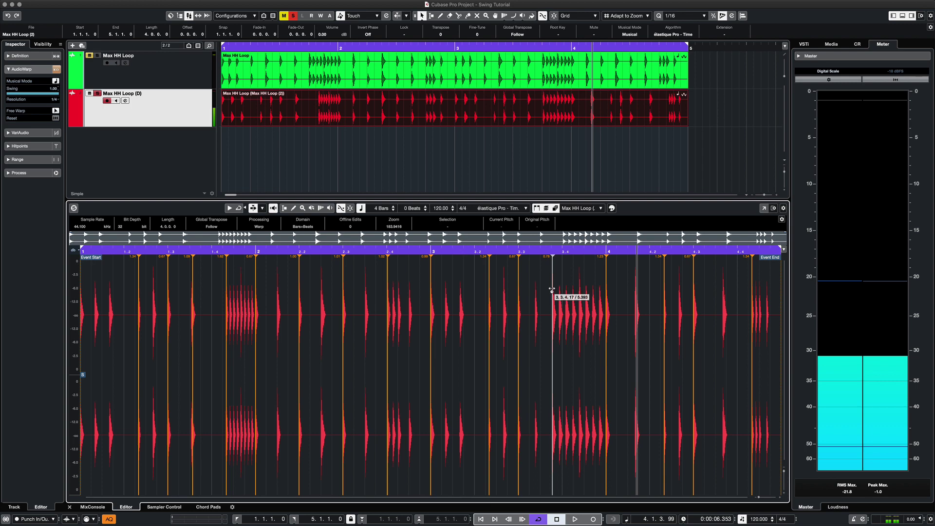
# Step: Drag the warp markers near 3.3.4 and near the loop's end earlier, then play it back
pyautogui.moveTo(552, 290); pyautogui.dragTo(541, 289)
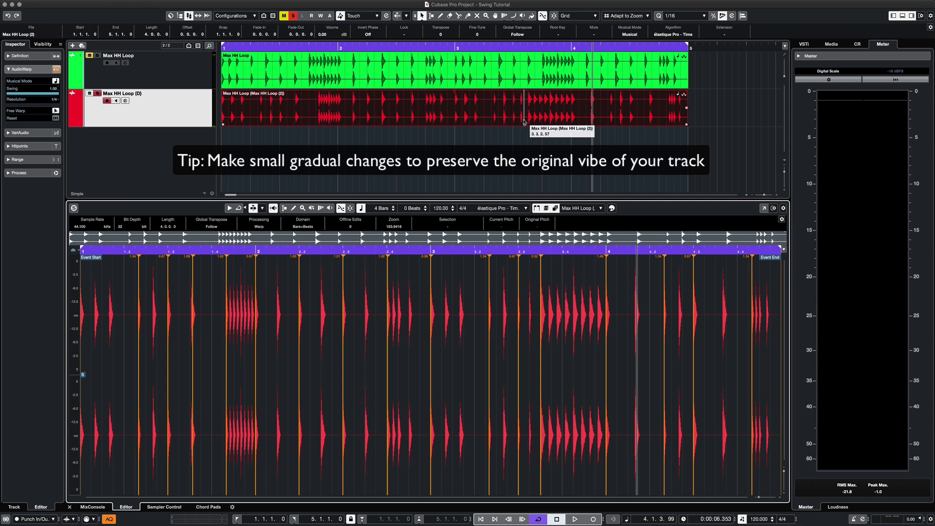
pyautogui.click(671, 48)
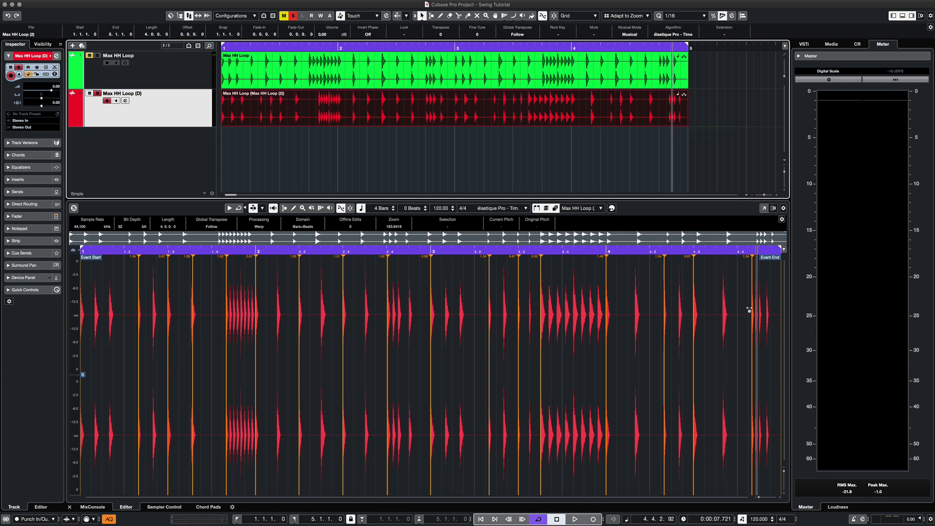
pyautogui.moveTo(752, 309); pyautogui.dragTo(713, 310)
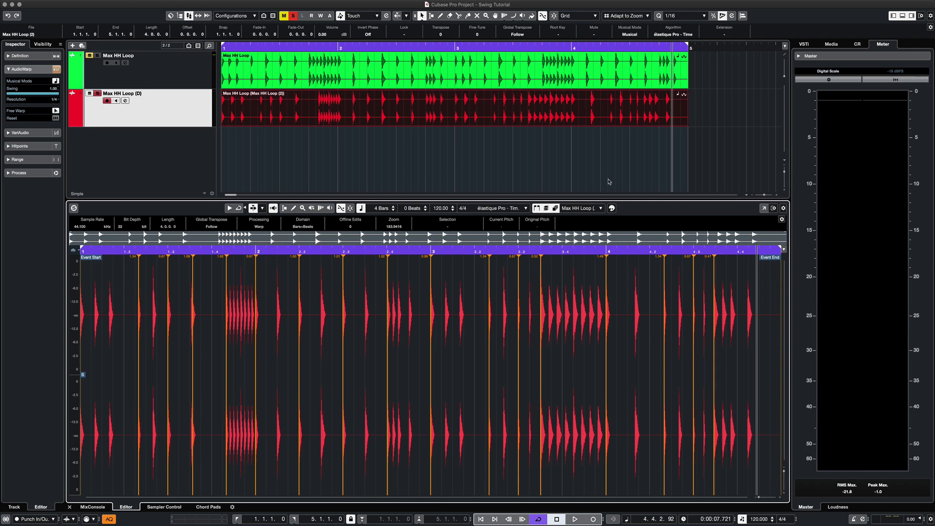
pyautogui.press('space')
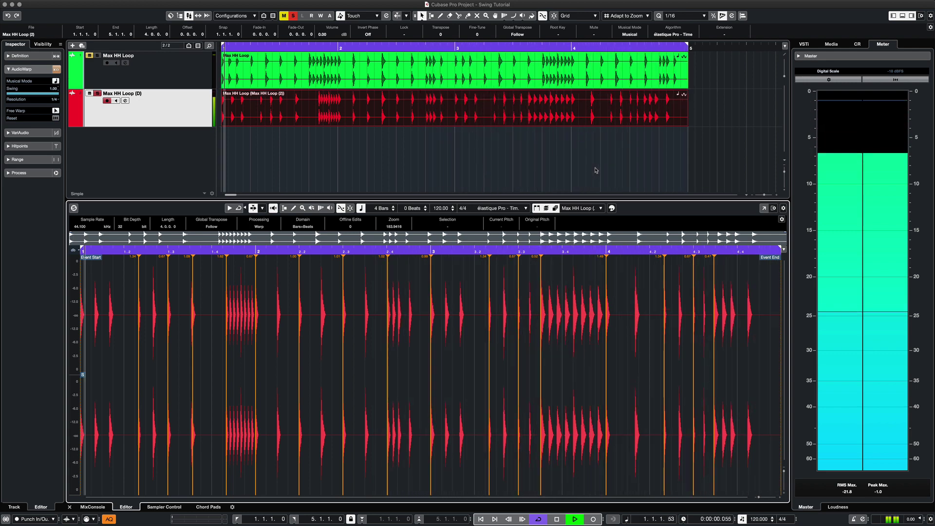
# Step: Stop playback and deselect the red Max HH Loop (D) event
pyautogui.press('space')
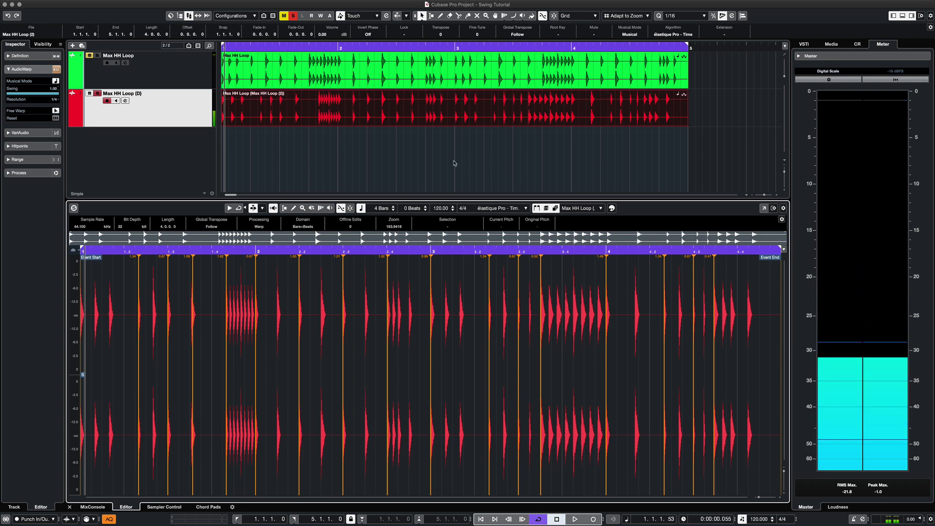
pyautogui.click(444, 163)
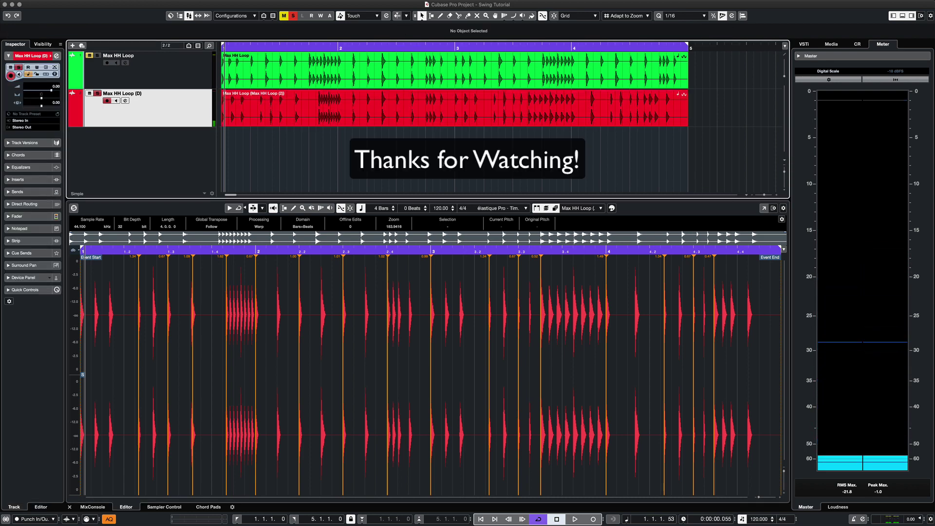